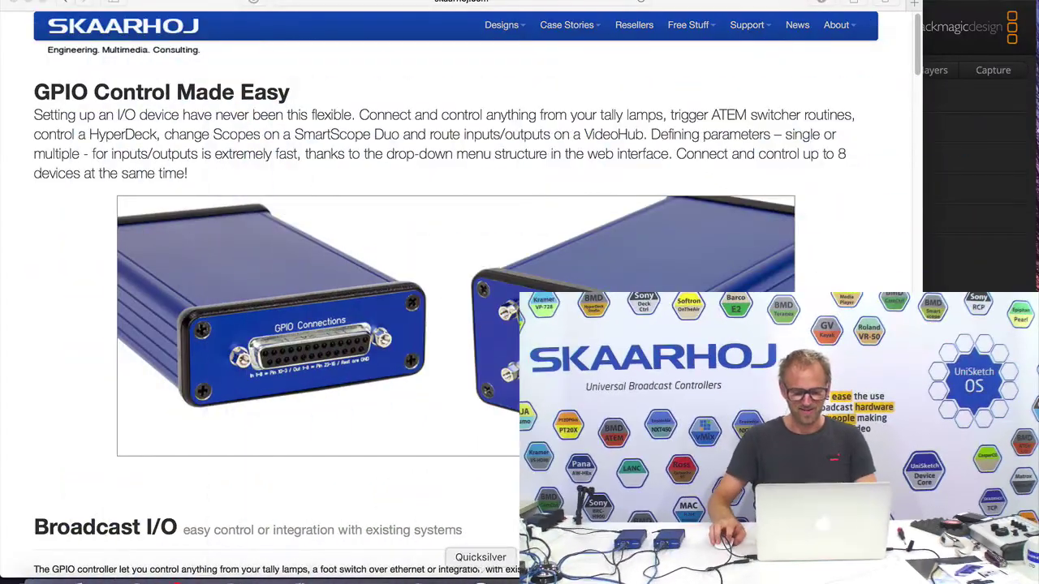
Telnet to 192.168.10.63 port 9923, run list, and scroll through the Flag#0–63 and Mem values.
key(Return)
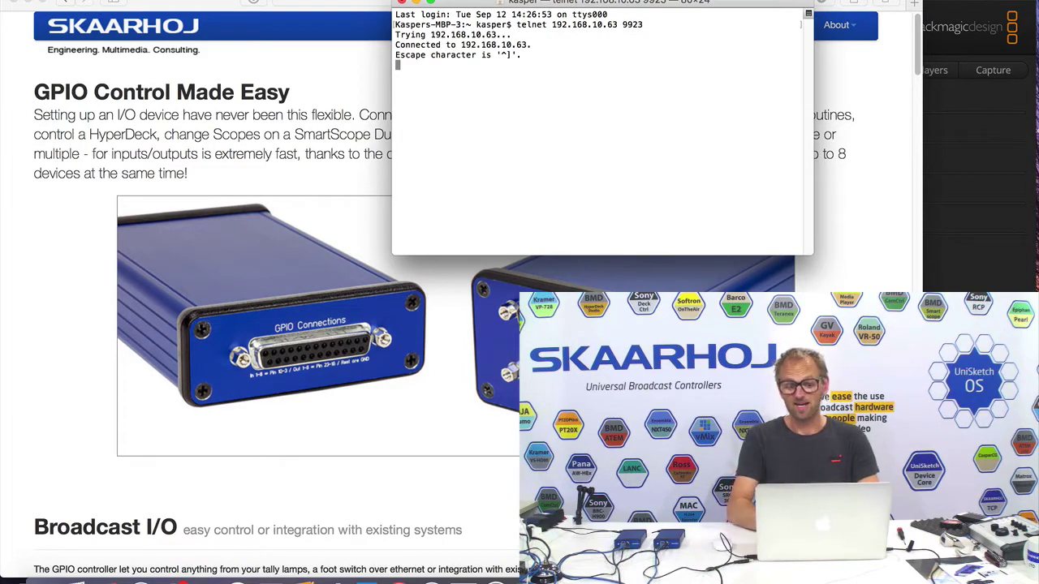
key(Return)
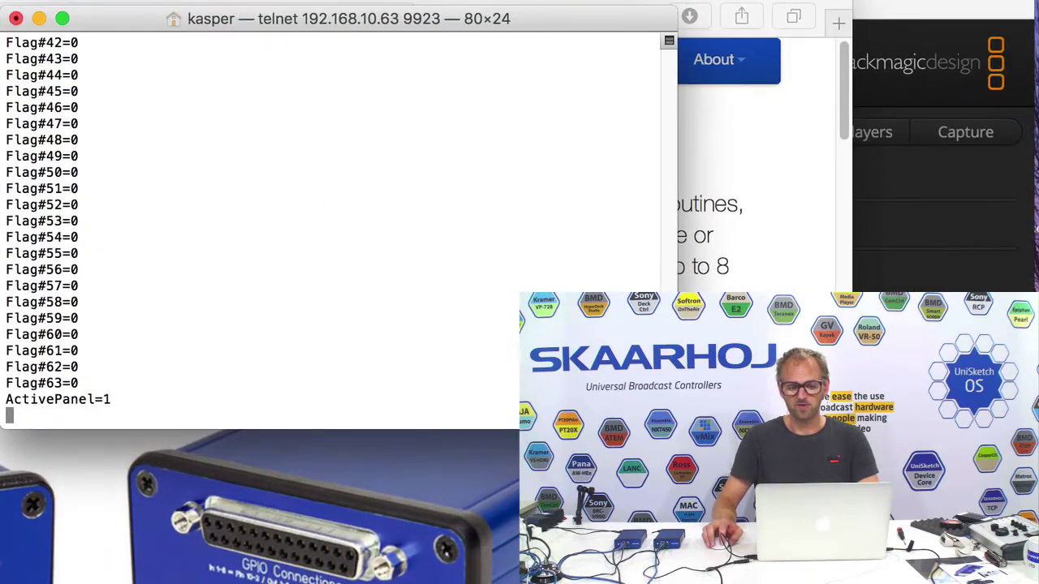
scroll(670, 215, up, 15)
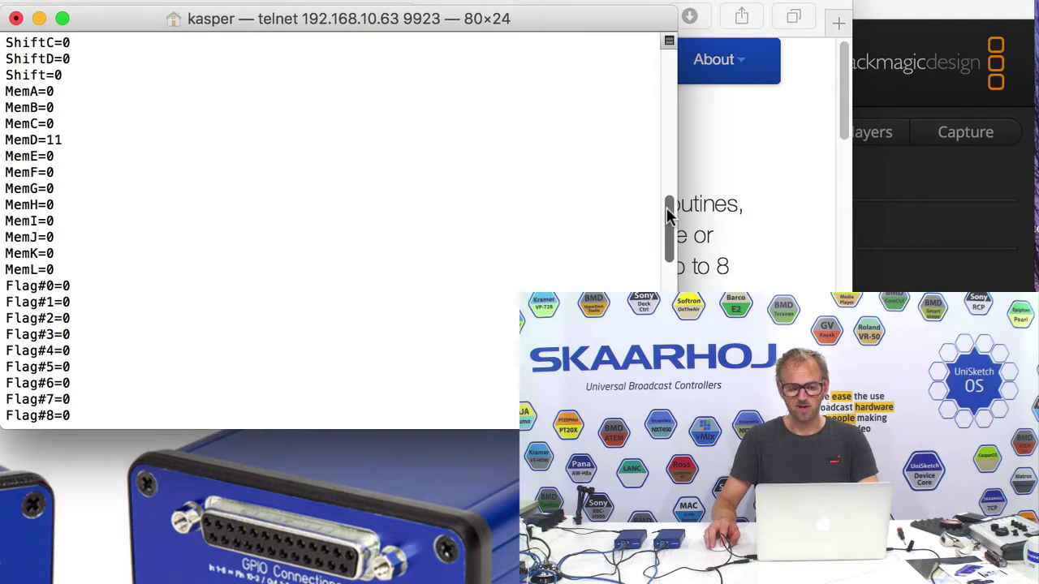
drag(671, 215, 670, 243)
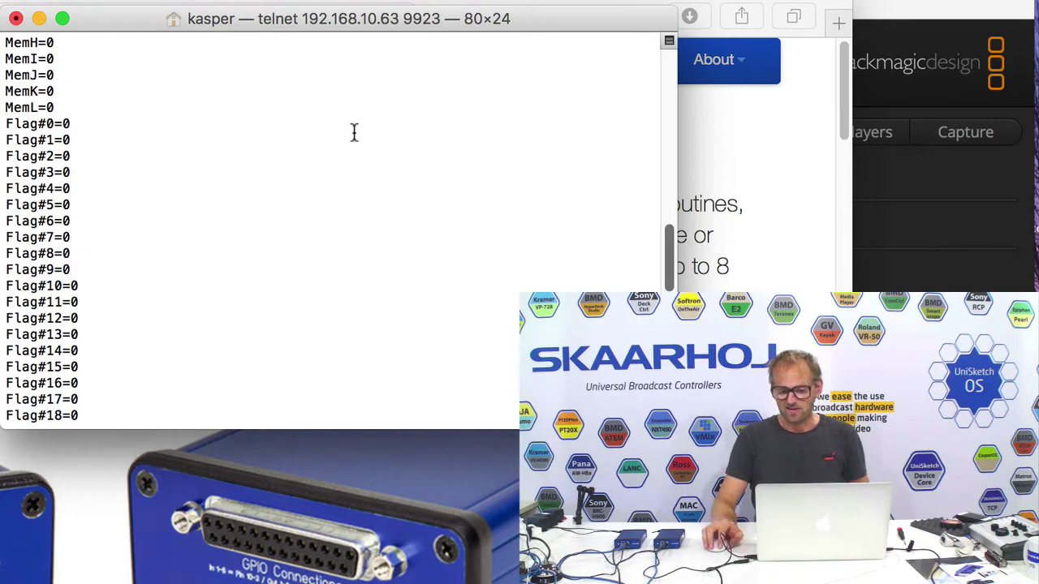
drag(671, 253, 670, 387)
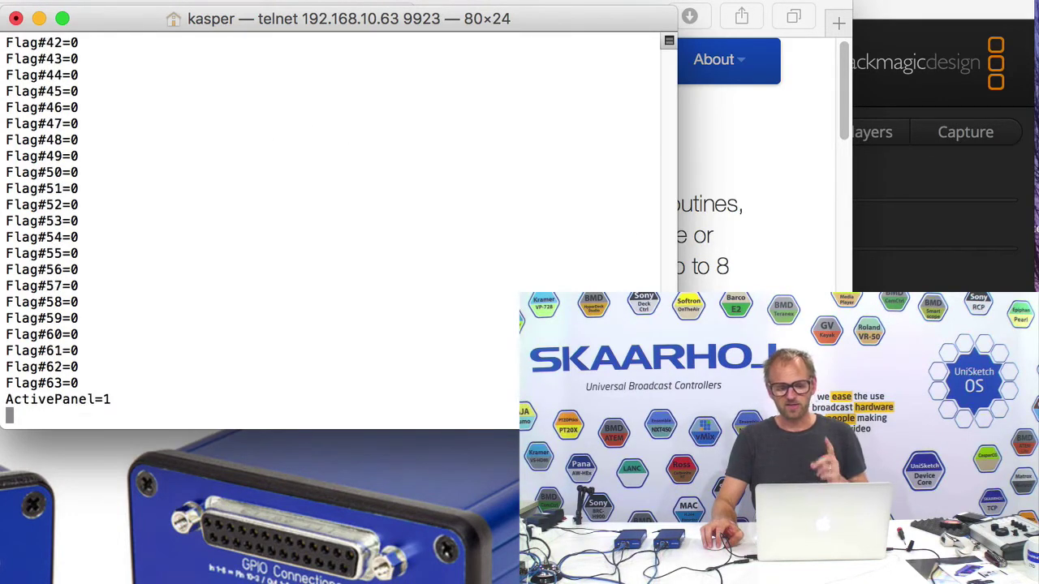
Move the telnet window aside and open the web configuration for the device on usbmodem176.
drag(549, 24, 908, 8)
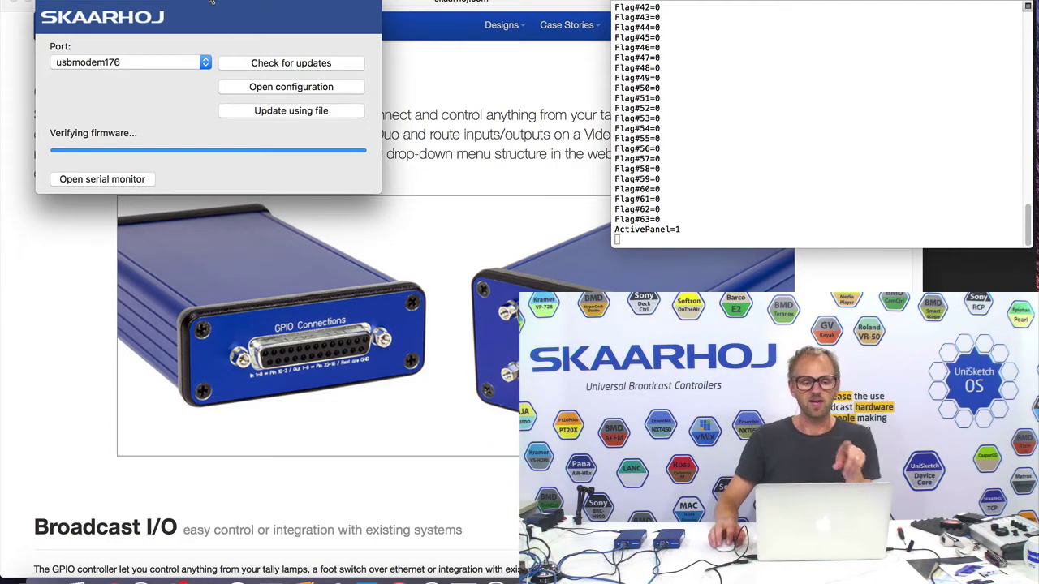
click(133, 62)
click(124, 64)
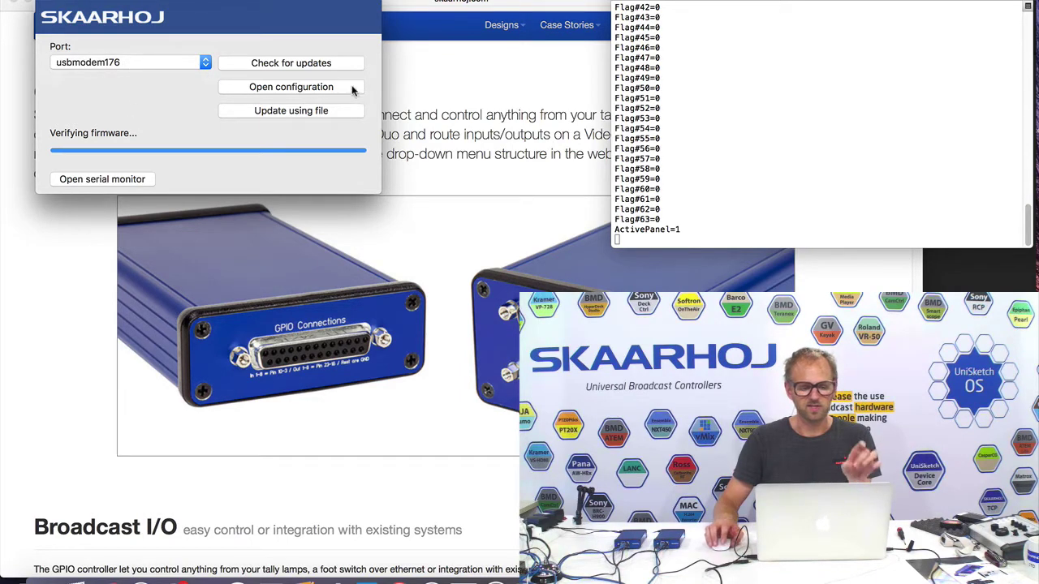
click(344, 88)
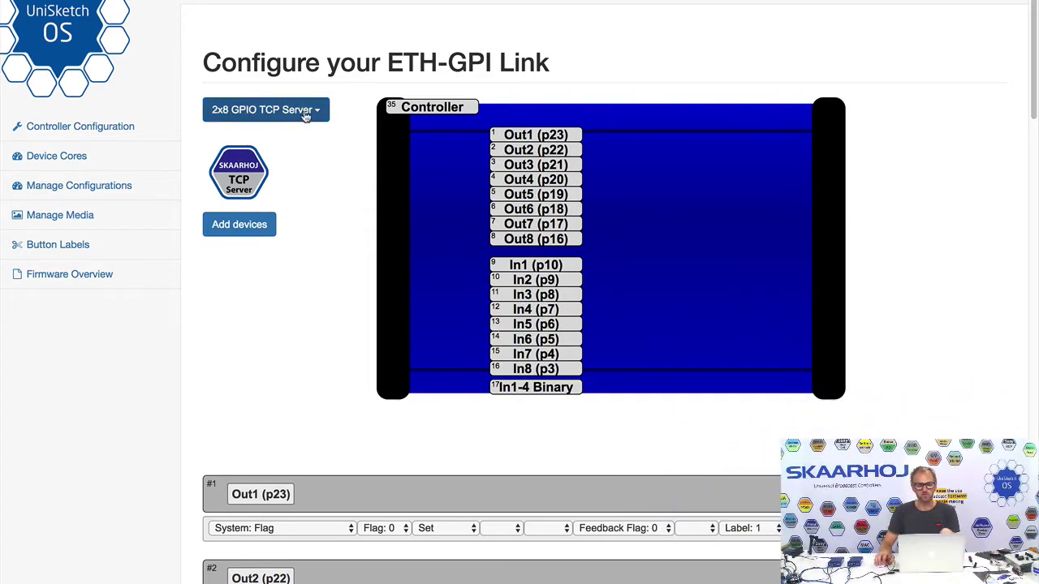
Check the saved configurations list without switching, then jump to input In1 (p10) settings.
click(314, 112)
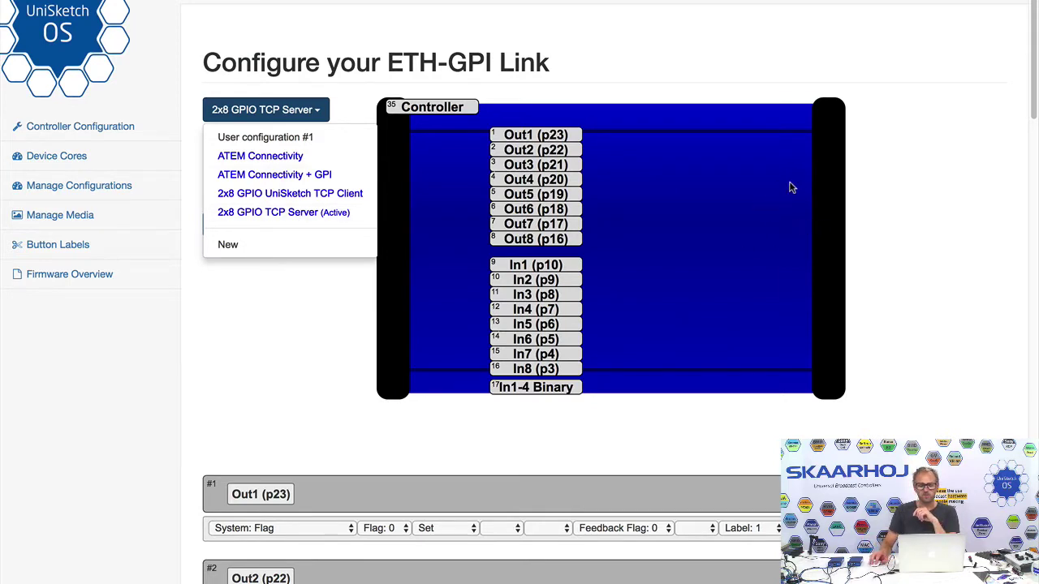
click(888, 185)
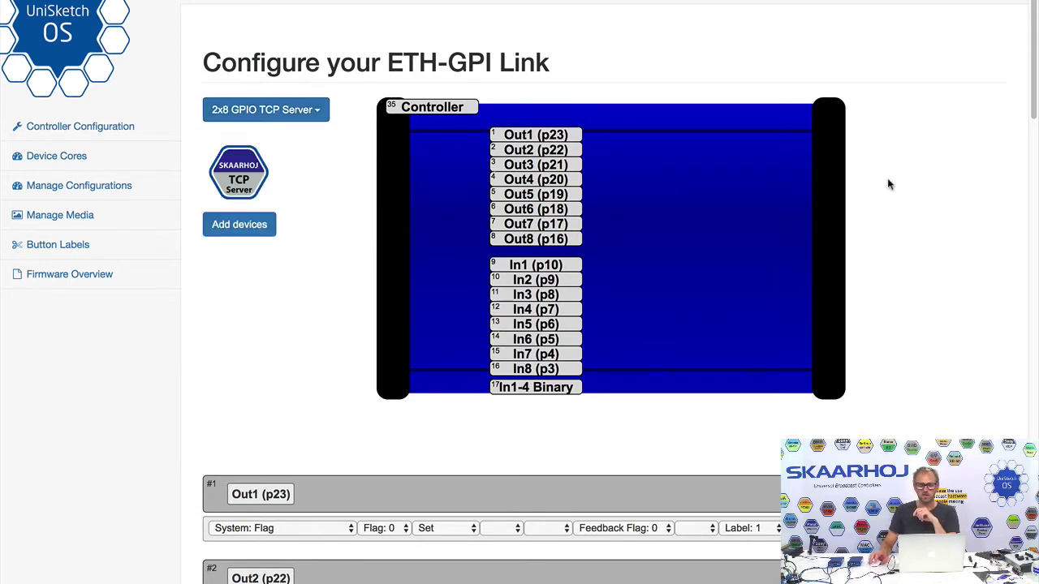
click(565, 269)
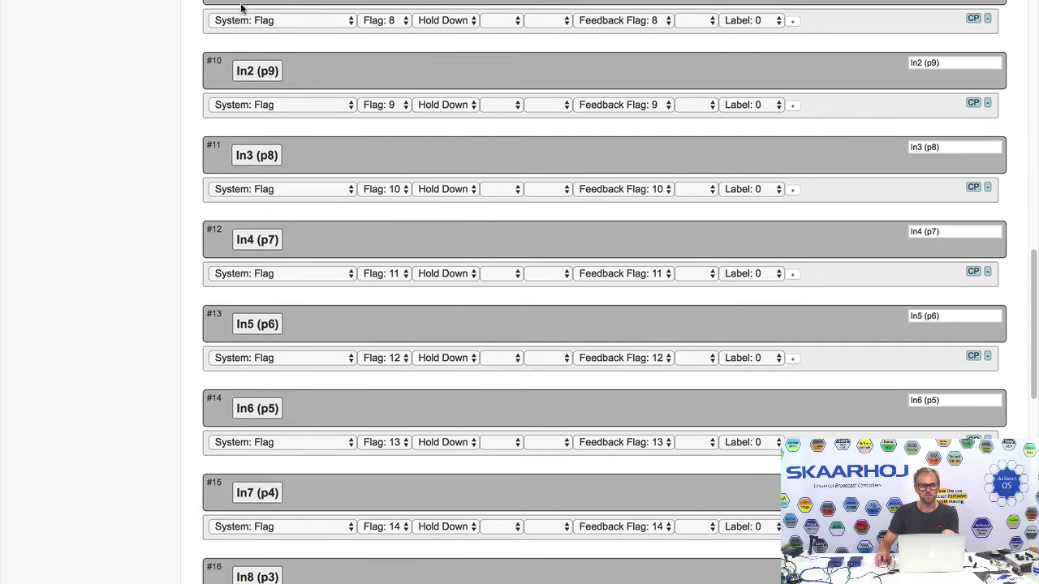
scroll(241, 8, up, 1)
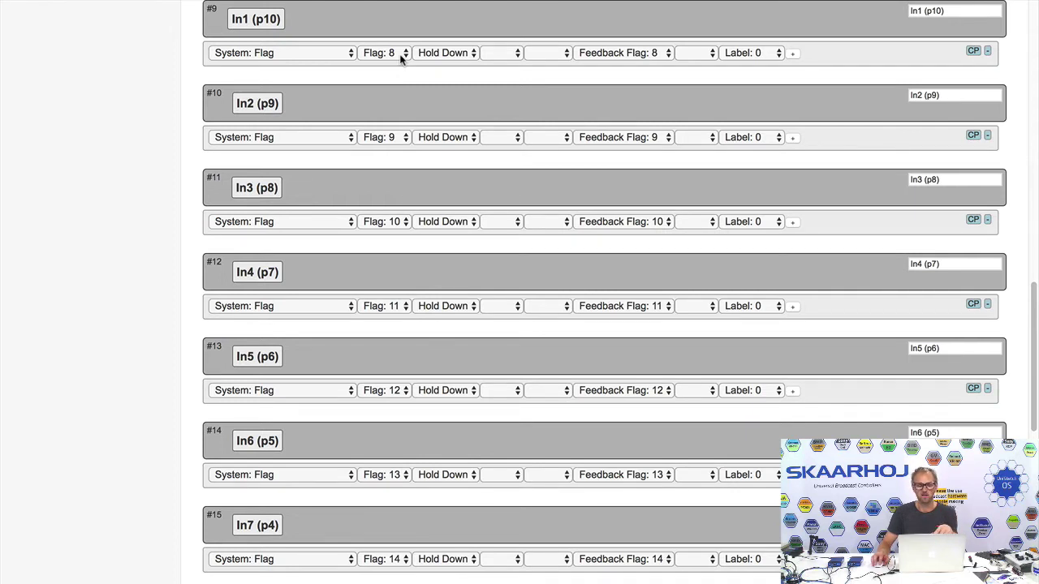
click(475, 54)
click(475, 54)
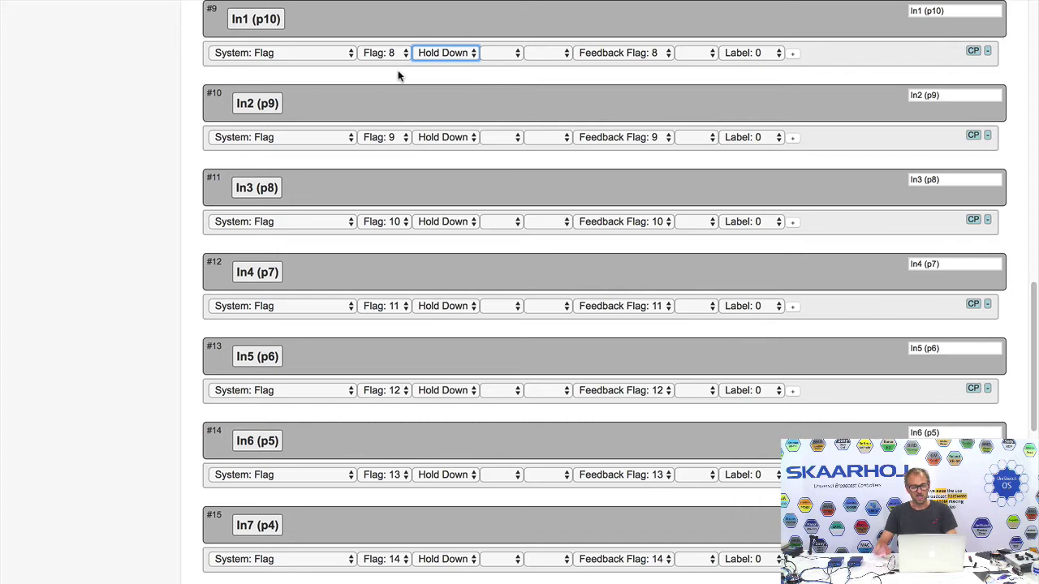
Watch Flag#8 and Flag#9 toggle in the telnet log as inputs fire, then return to the browser.
key(super+Tab)
key(super+Tab)
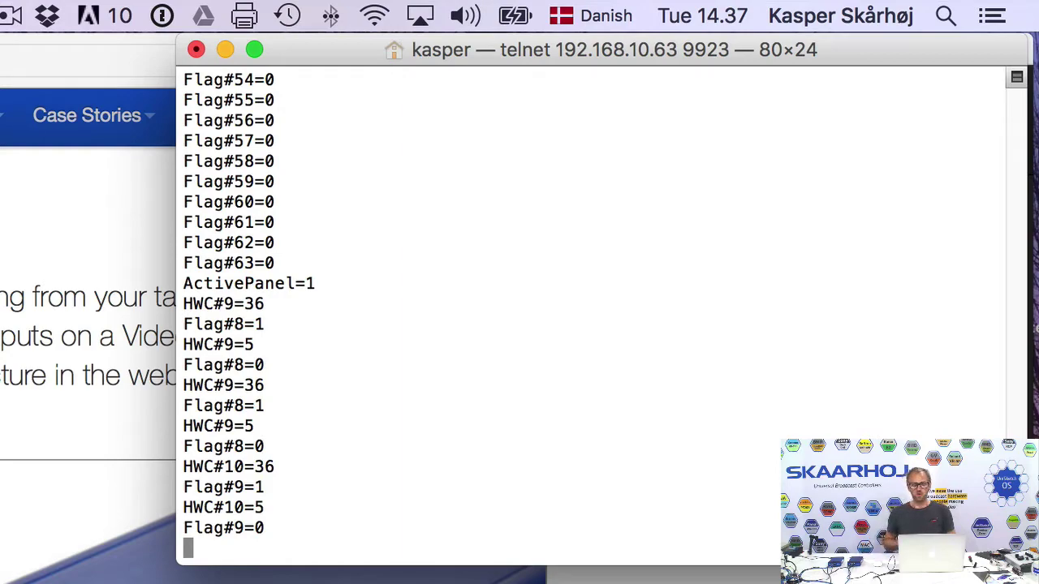
mouse_move(390, 580)
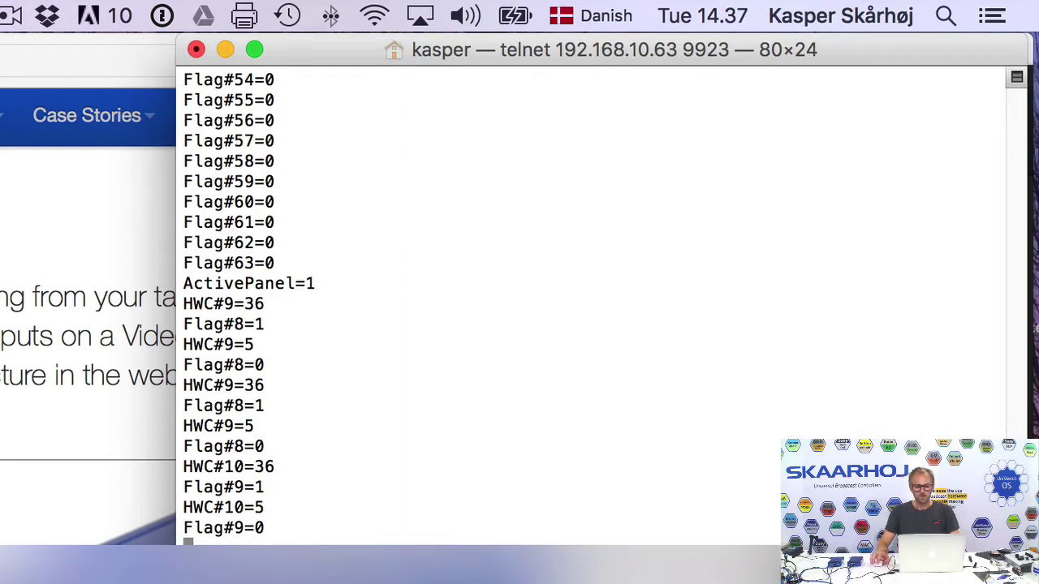
click(383, 572)
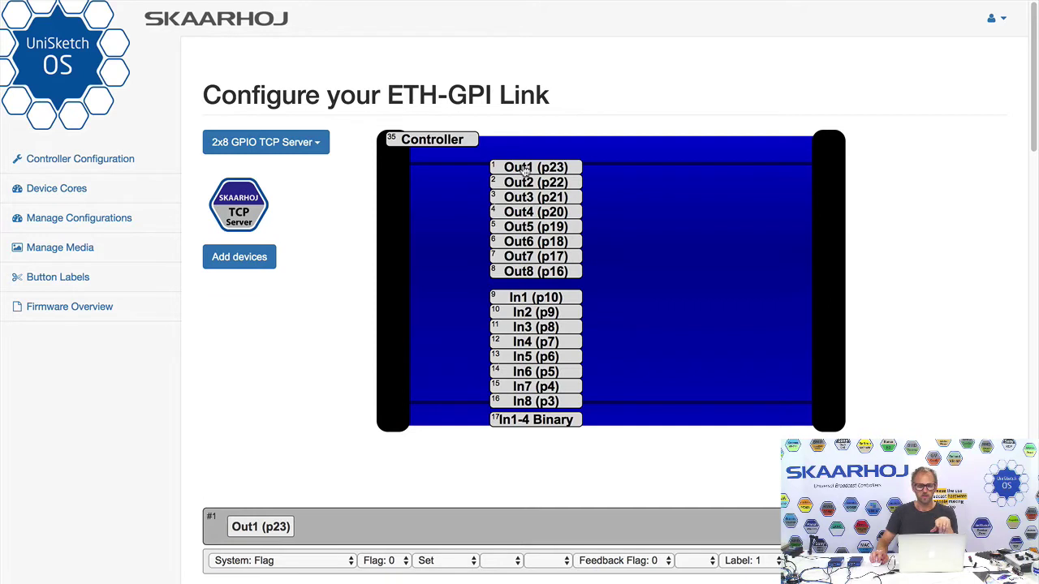
Jump to Out1 (p23) and scroll through outputs Out1–Out7 with Feedback Flags 0–6.
click(526, 167)
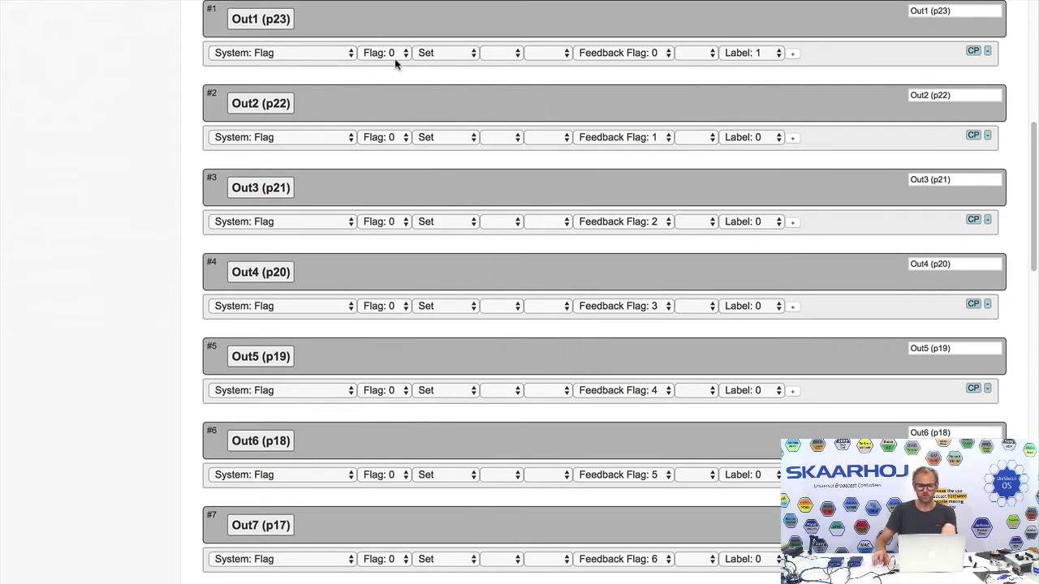
scroll(396, 52, down, 1)
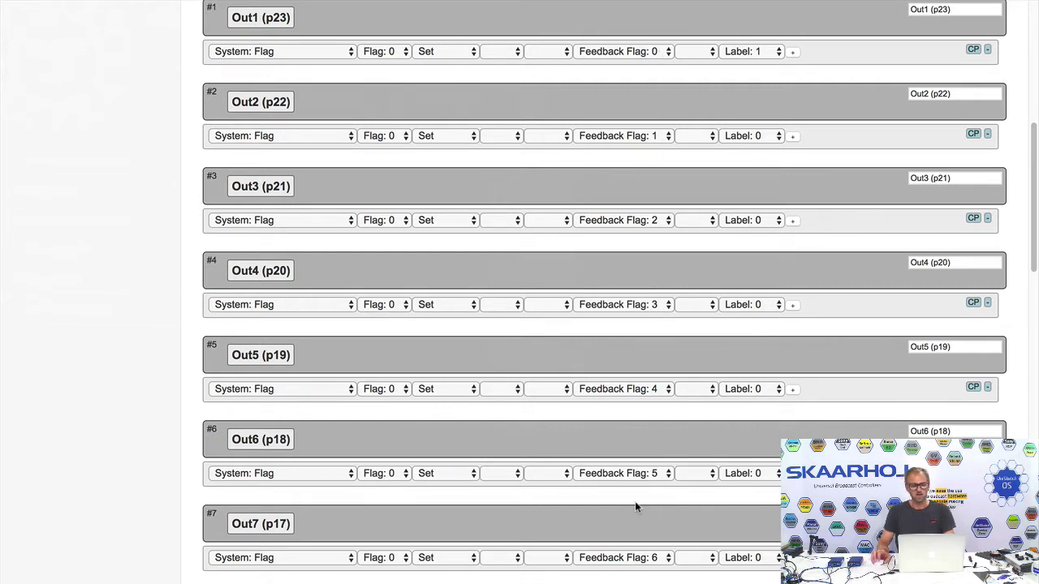
Watch Flag#0 and Flag#1 toggle in the telnet log and highlight the Flag#0=0 line.
key(super+Tab)
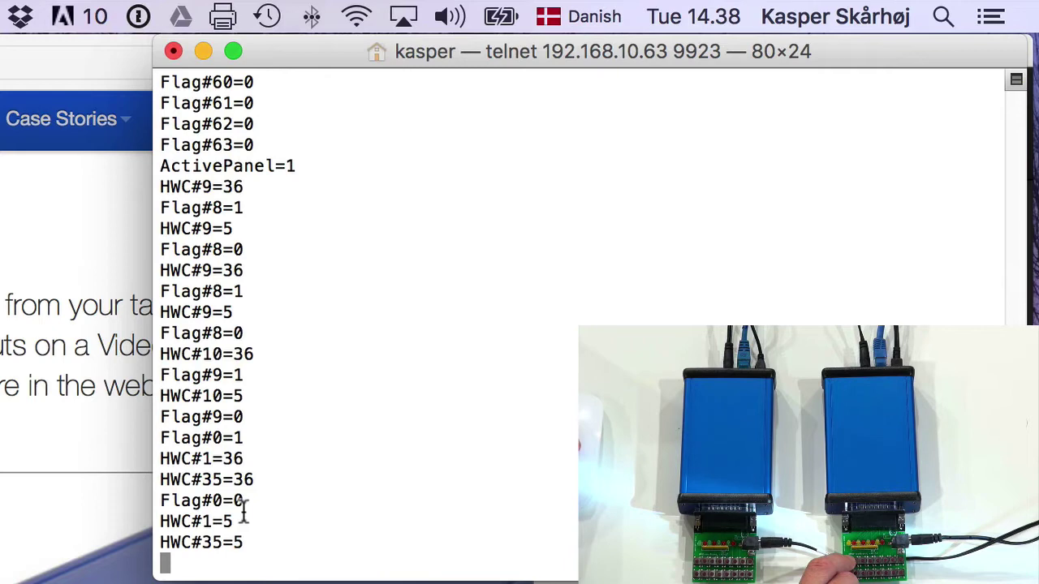
drag(244, 501, 150, 503)
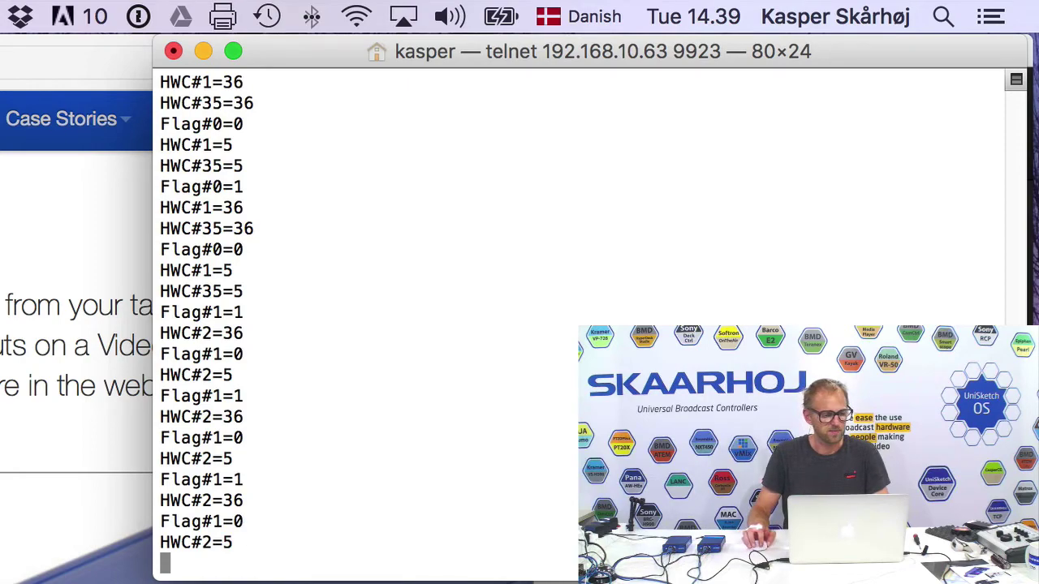
Open the Firmware Updater's serial monitor and reset the connected device.
click(96, 213)
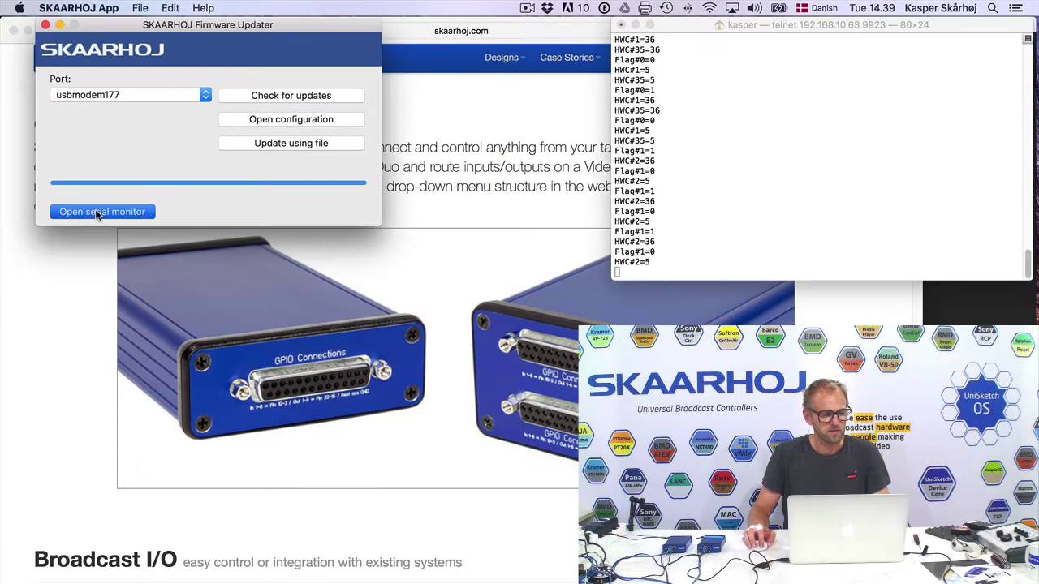
click(95, 213)
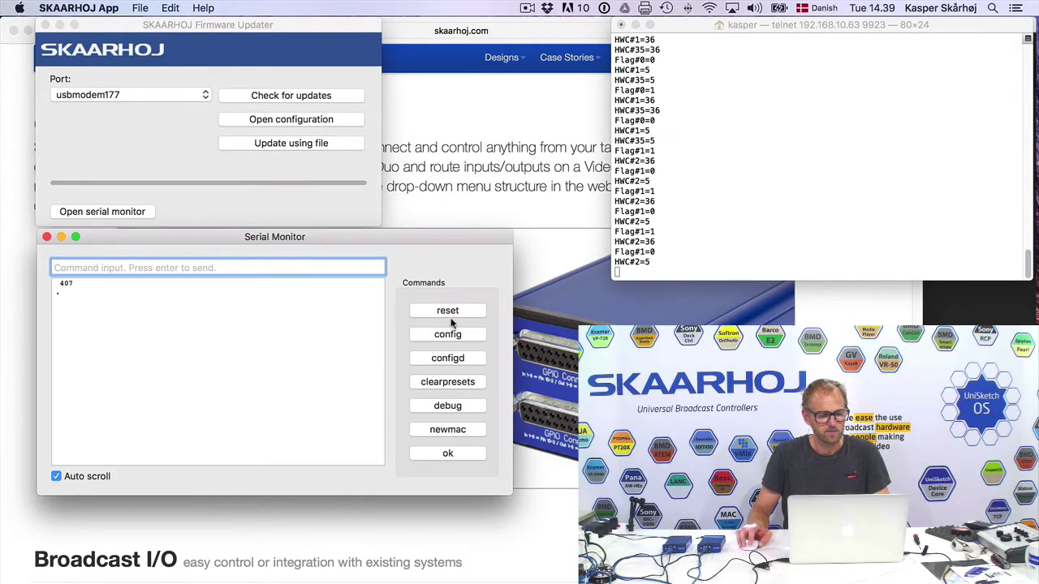
click(462, 311)
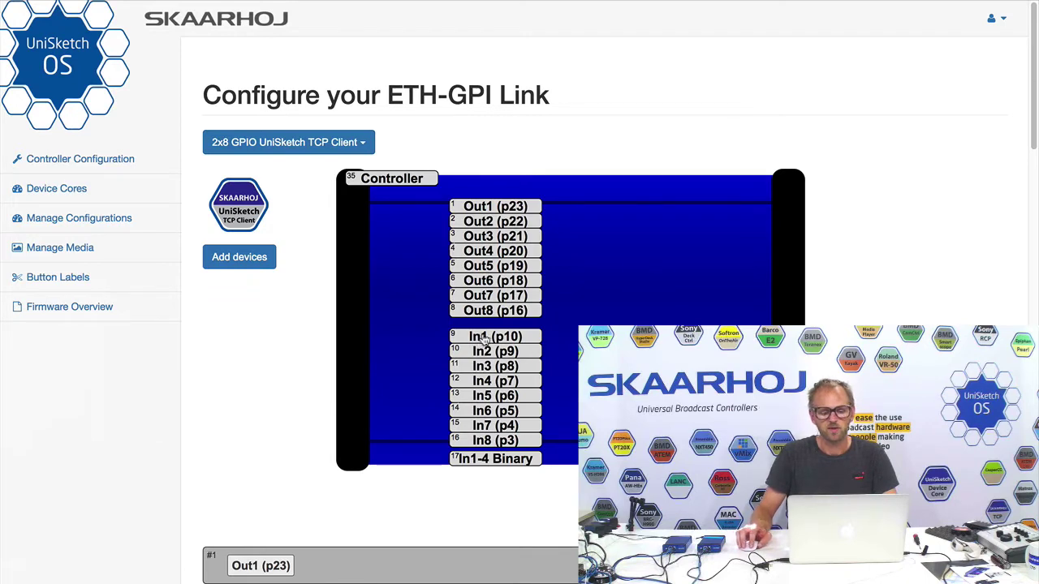
click(486, 337)
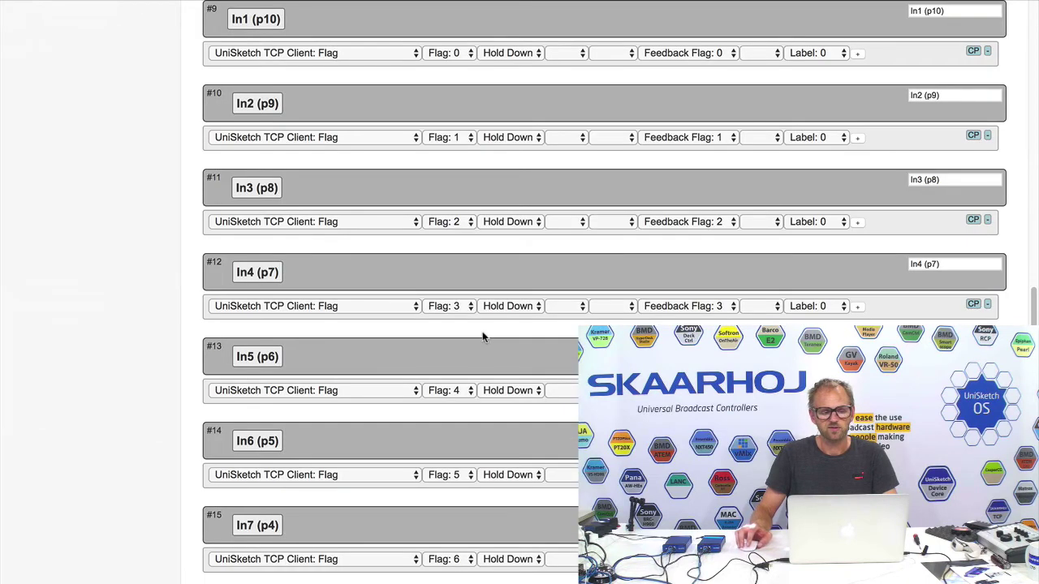
click(288, 53)
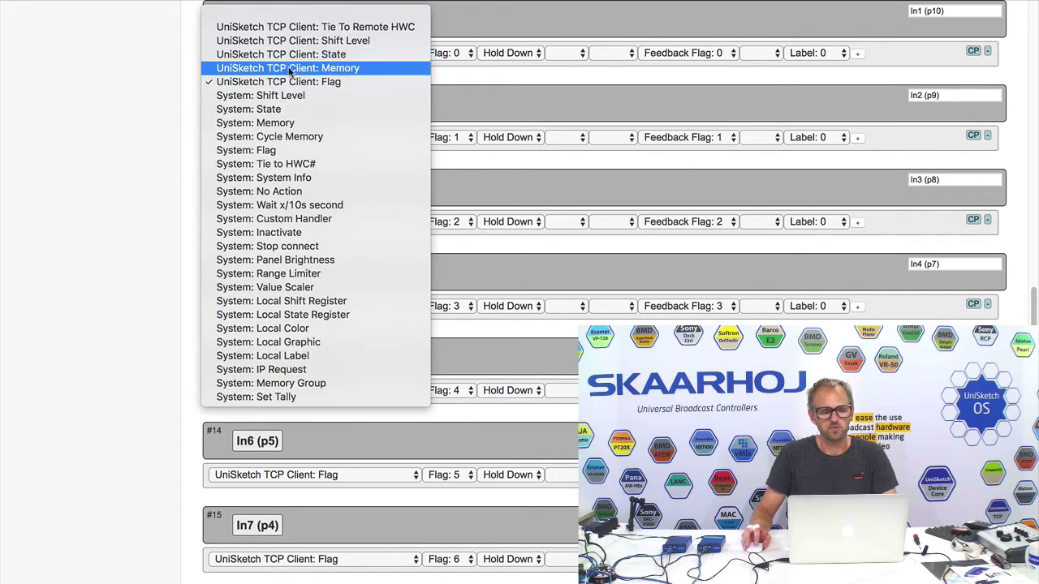
click(342, 83)
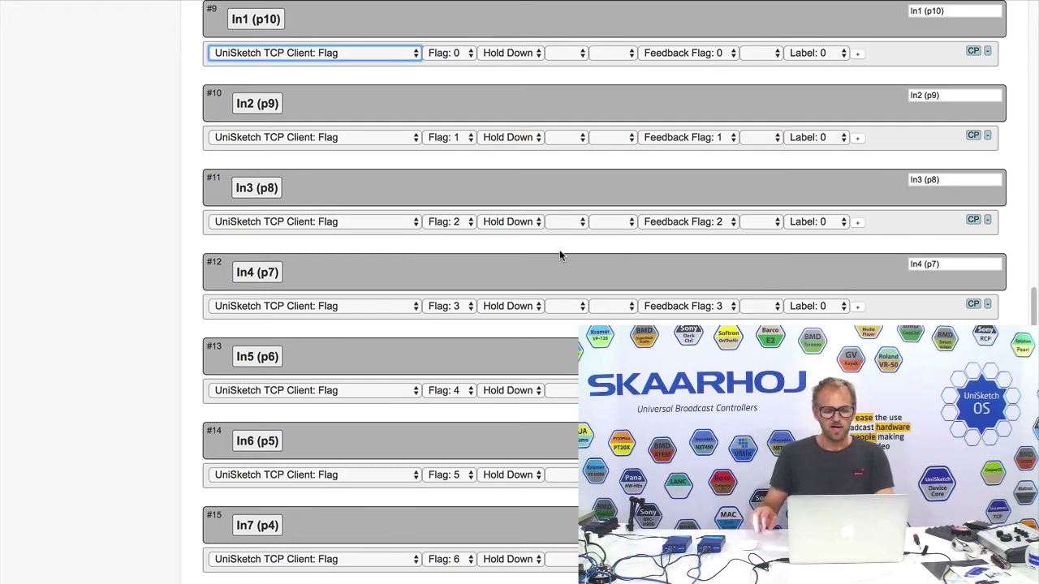
key(super+Tab)
key(super+Tab)
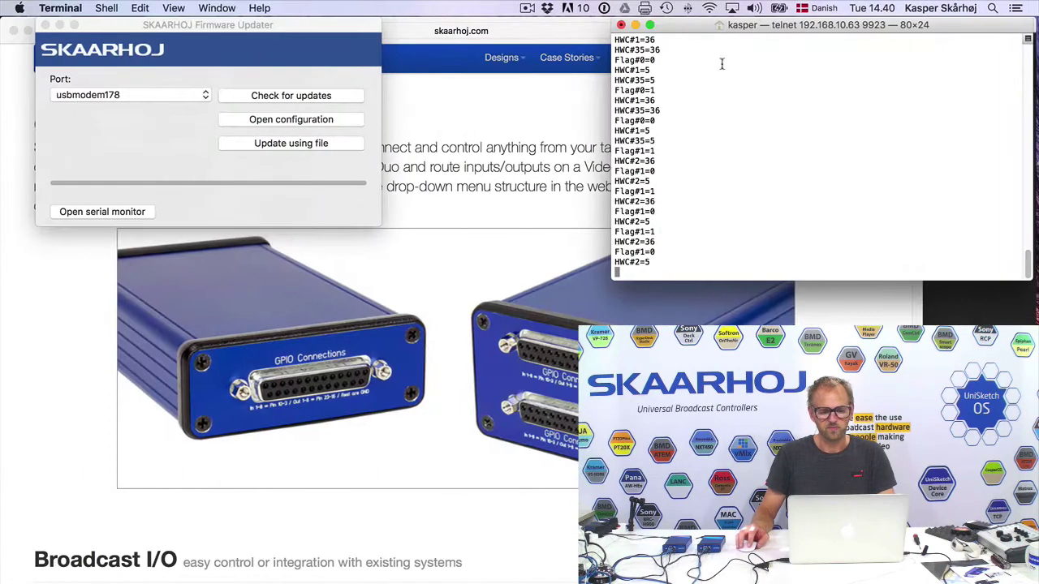
Close the old telnet session and reconnect to 192.168.10.63 port 9923 in a larger window.
click(620, 26)
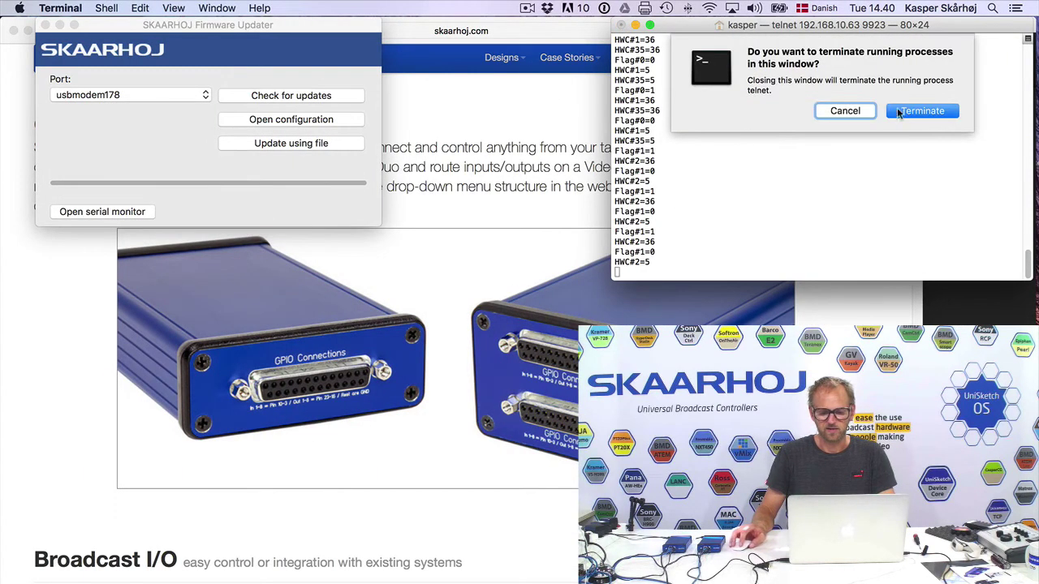
click(904, 110)
key(super+n)
key(Up)
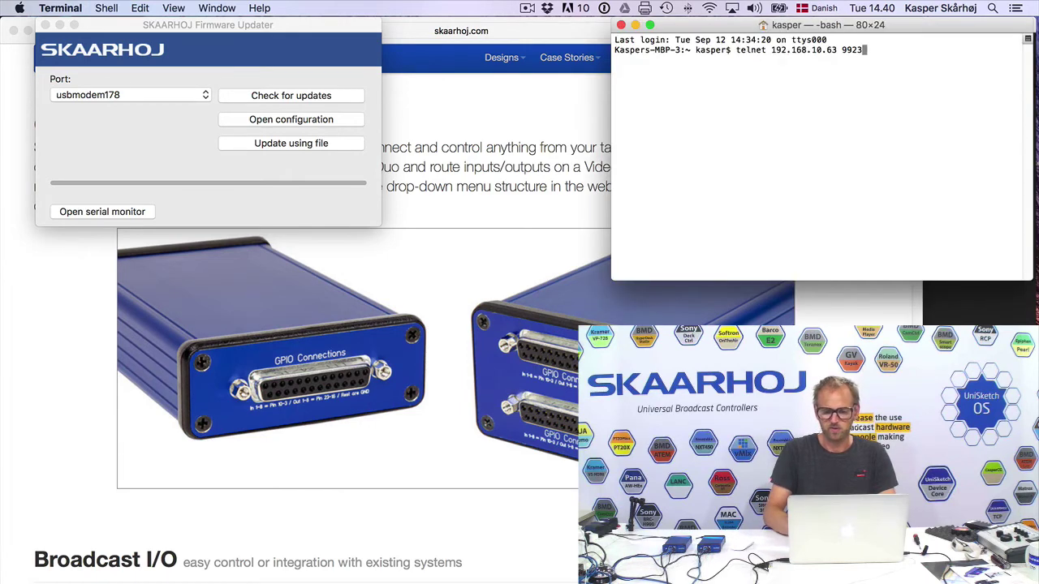
key(Return)
drag(964, 24, 886, 24)
drag(949, 278, 986, 503)
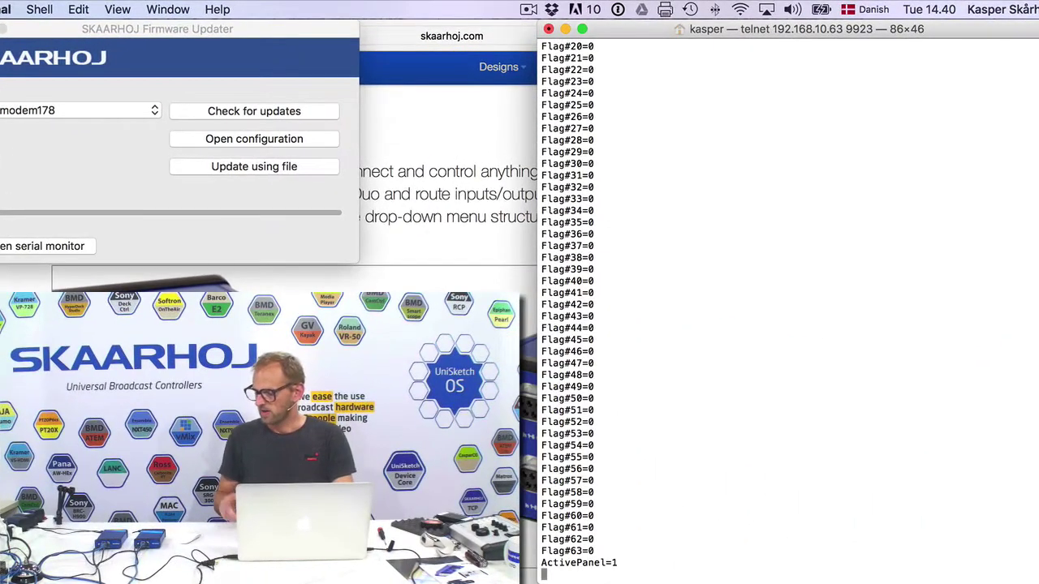
Send Flag#0=1 then Flag#0=0 to switch the tally lamp on and off.
text(Fa)
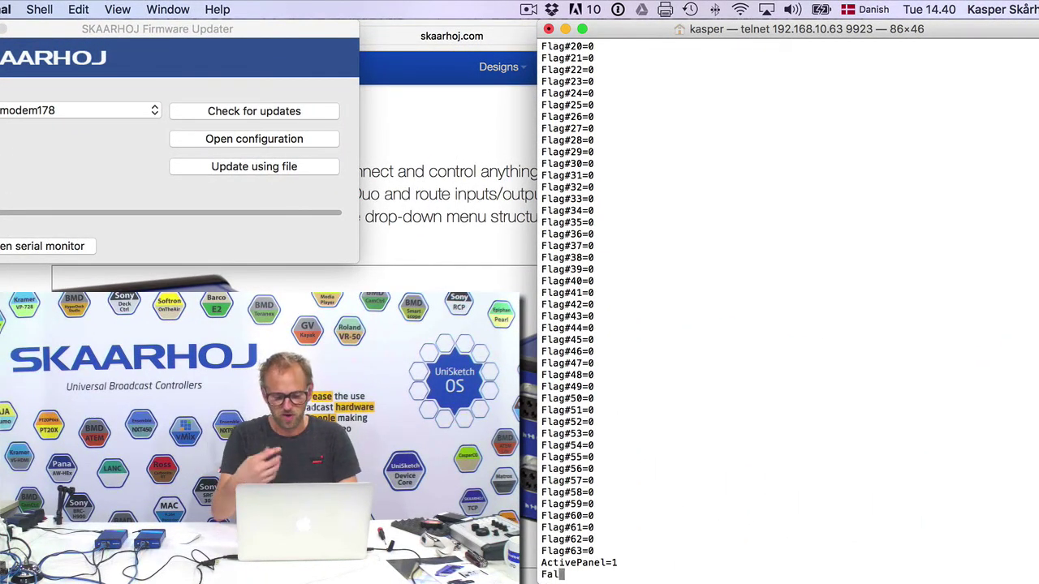
key(BackSpace)
text(lag)
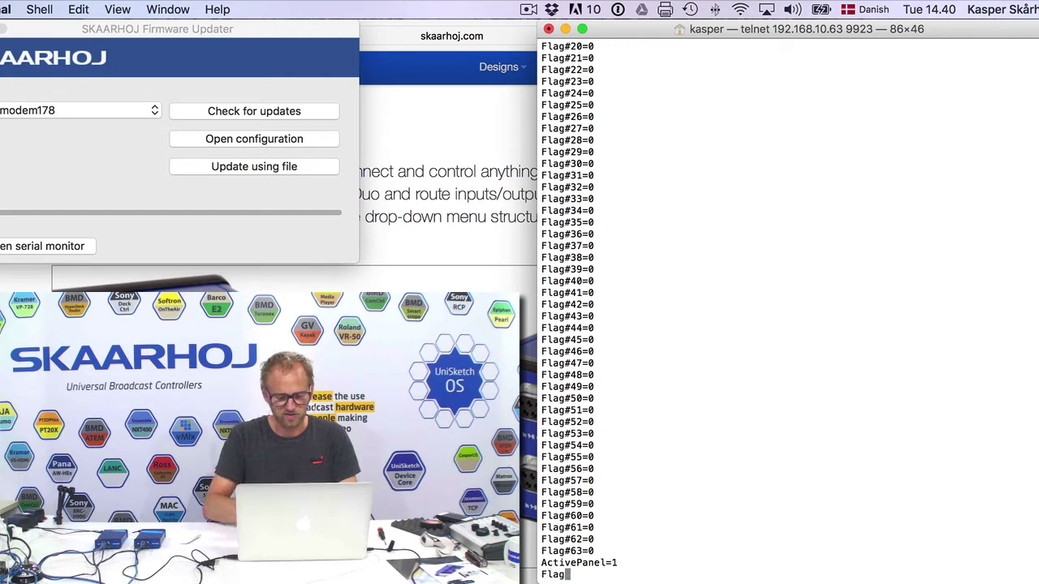
text(#0)
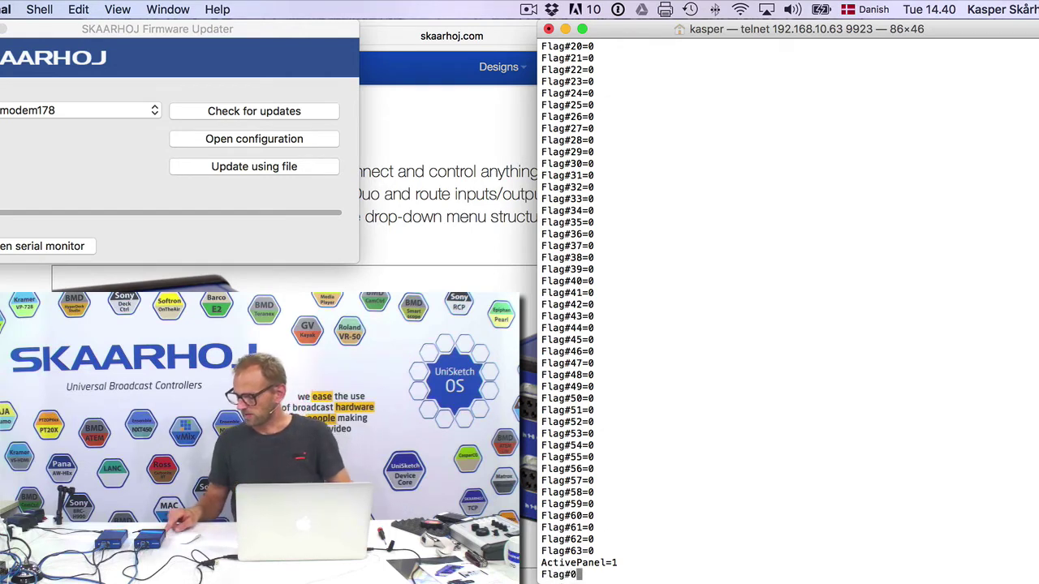
text(=)
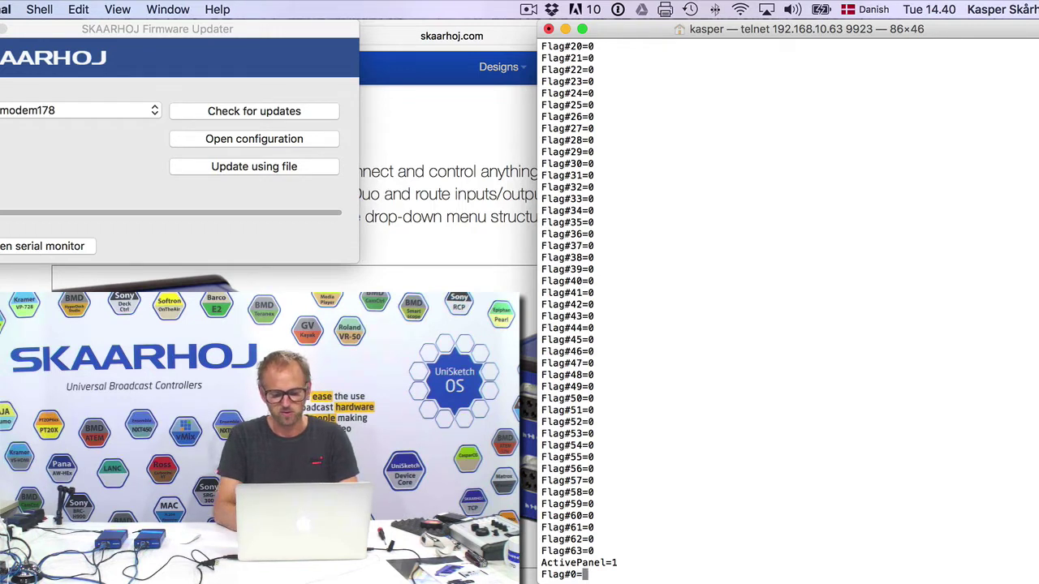
text(1)
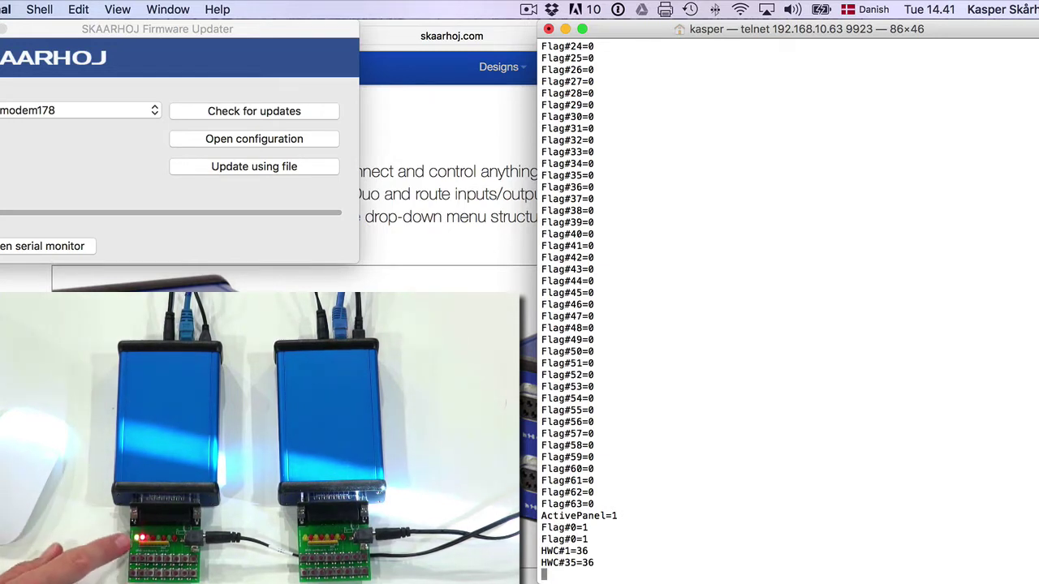
text(Flag)
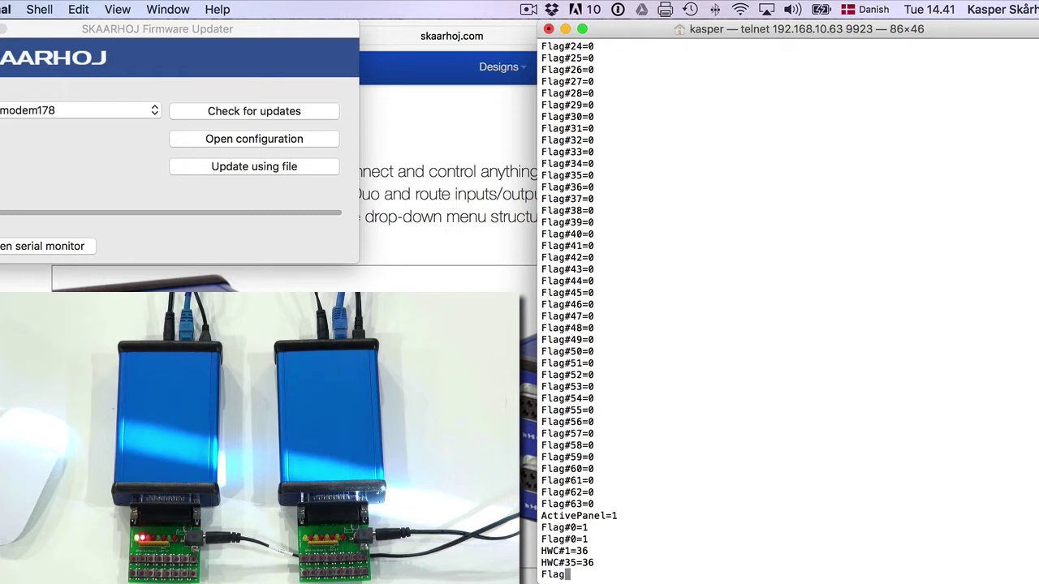
text(#0=0)
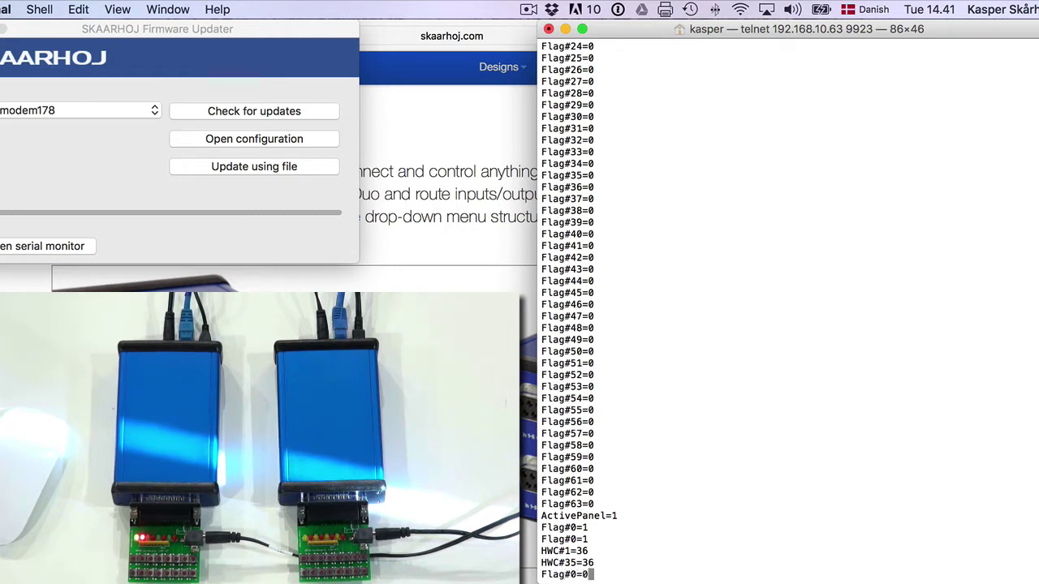
key(Return)
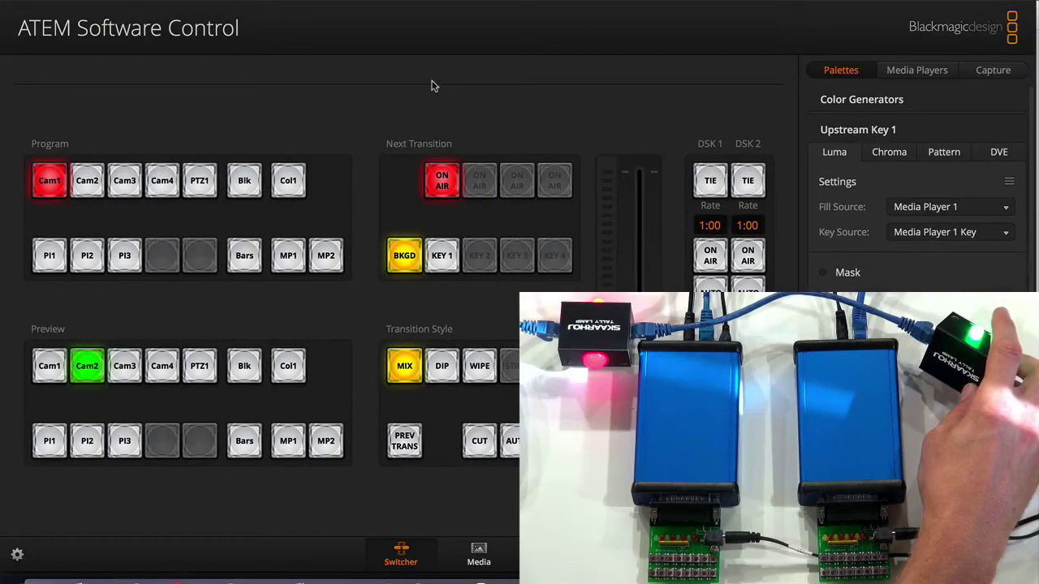
Cut Cam2 to Program, then cut Cam1 back, watching the tally lamps follow.
key(space)
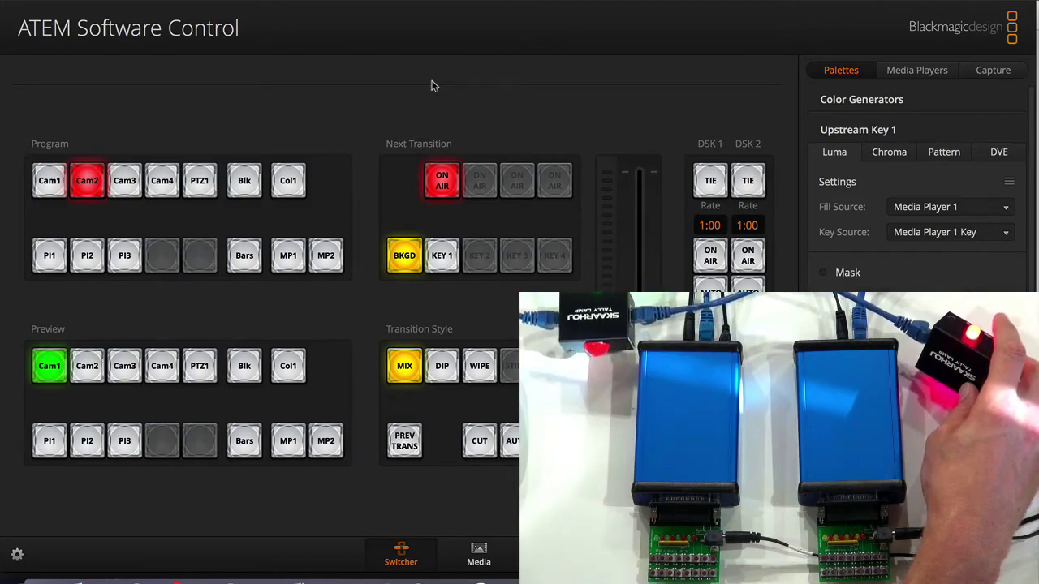
key(space)
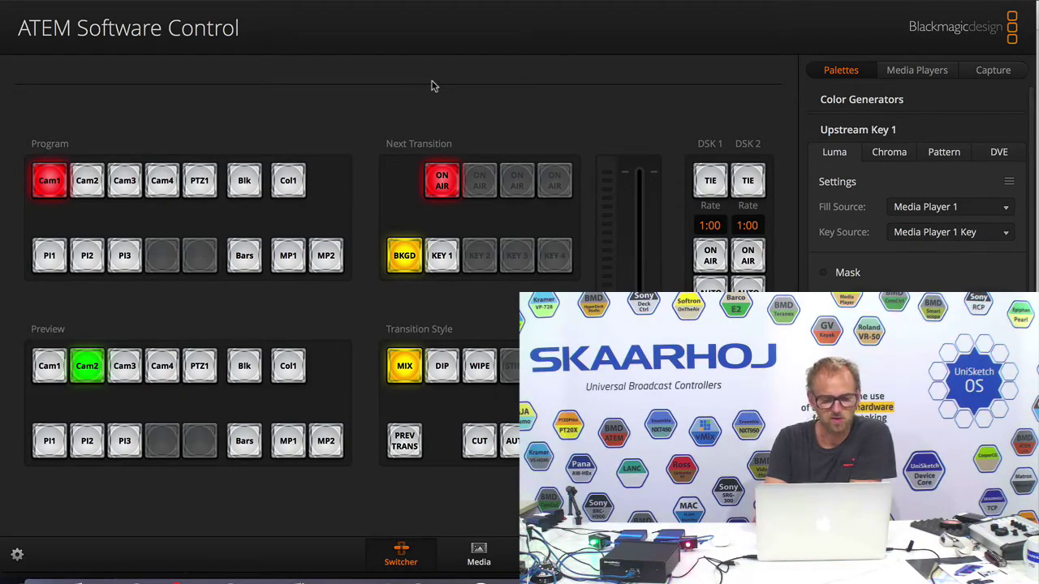
Open the usbmodem181 Tally Box's web configuration and show its saved configurations list.
key(super+Tab)
key(super+Tab)
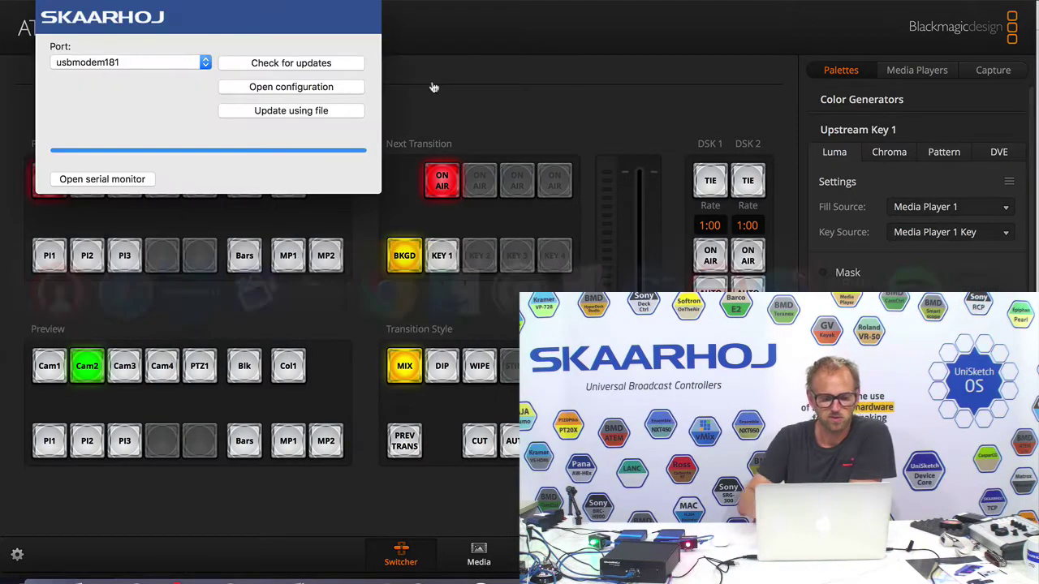
click(300, 88)
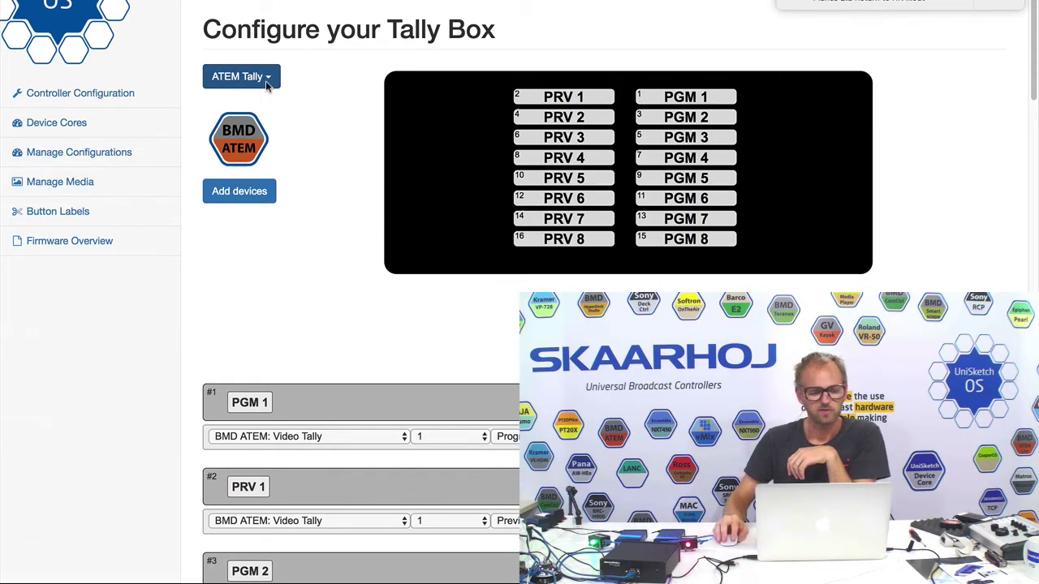
click(268, 80)
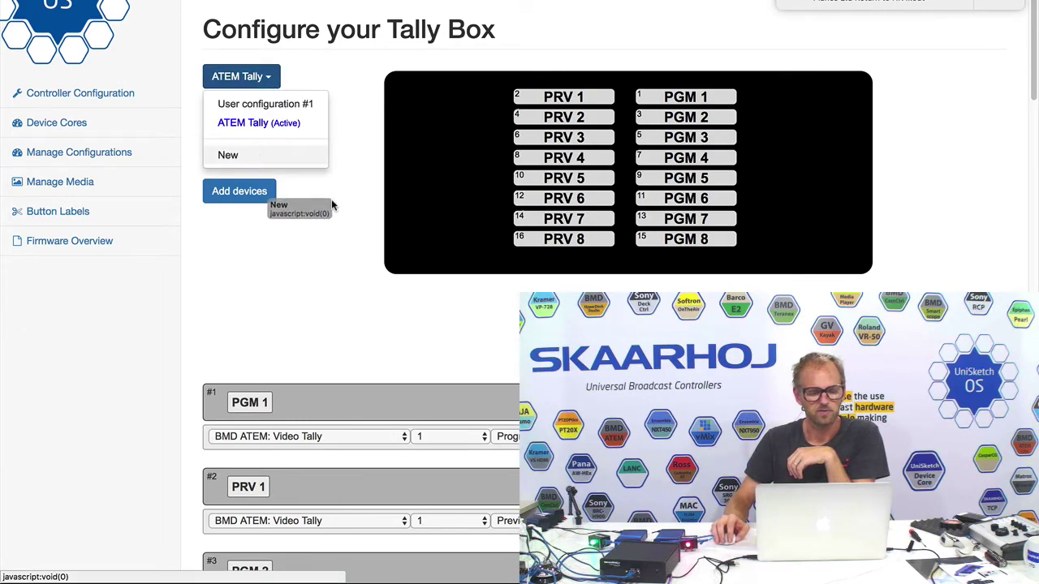
Add the UniSketch TCP Client device core next to BMD ATEM and save it as User configuration #2.
click(238, 190)
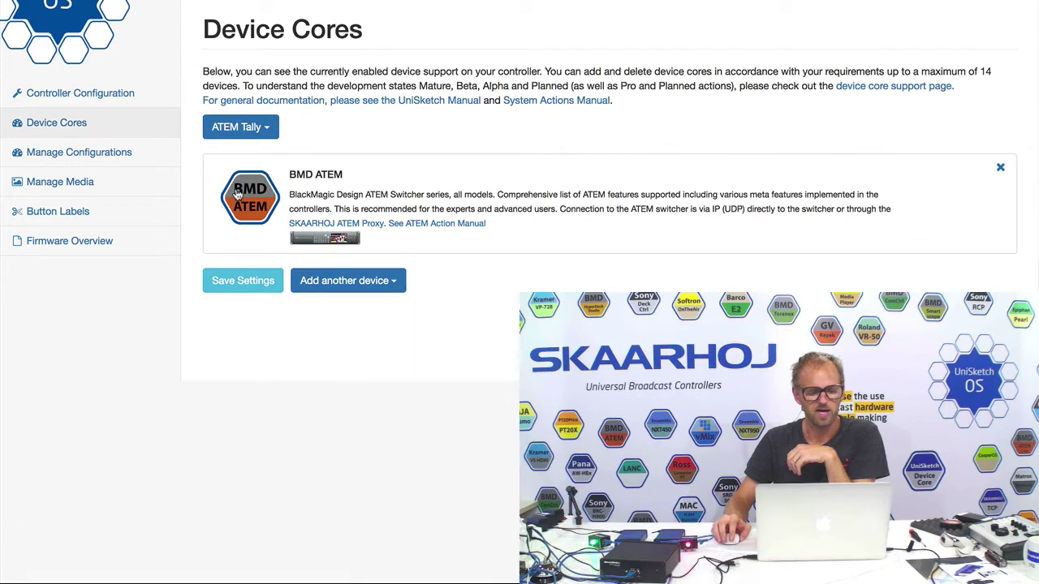
click(364, 280)
scroll(369, 284, down, 20)
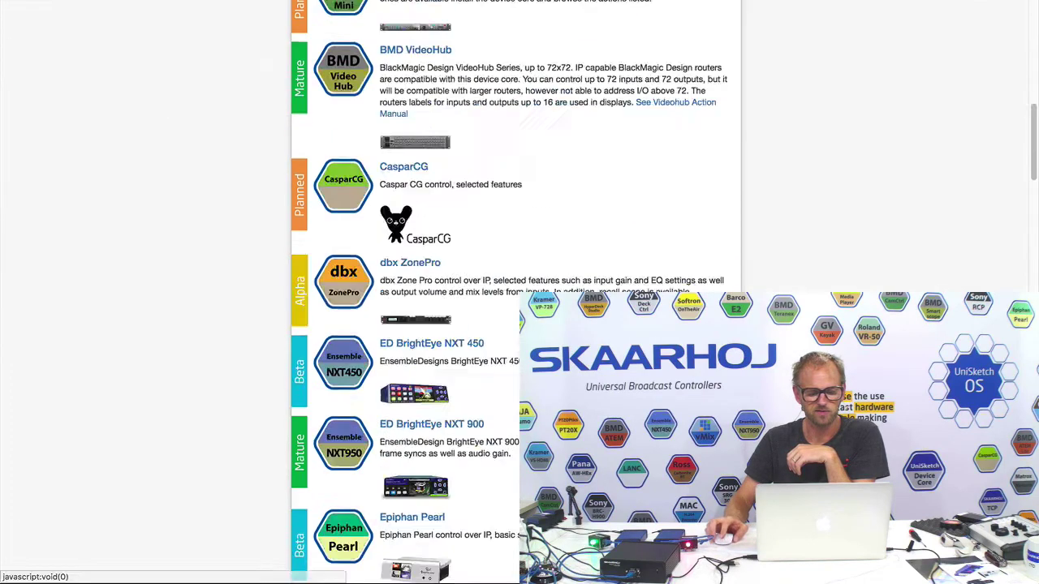
scroll(452, 208, down, 1)
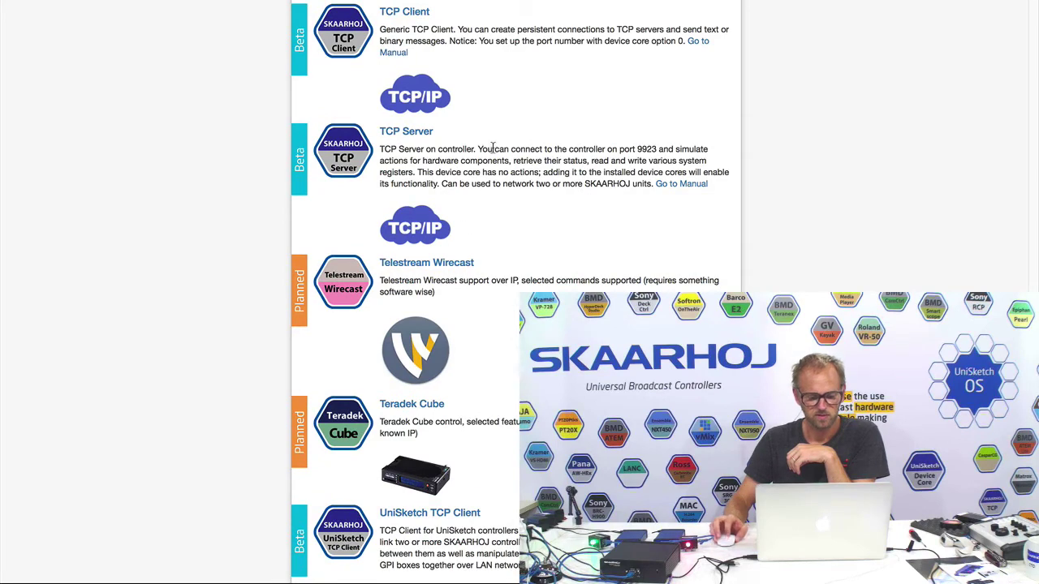
scroll(492, 147, down, 5)
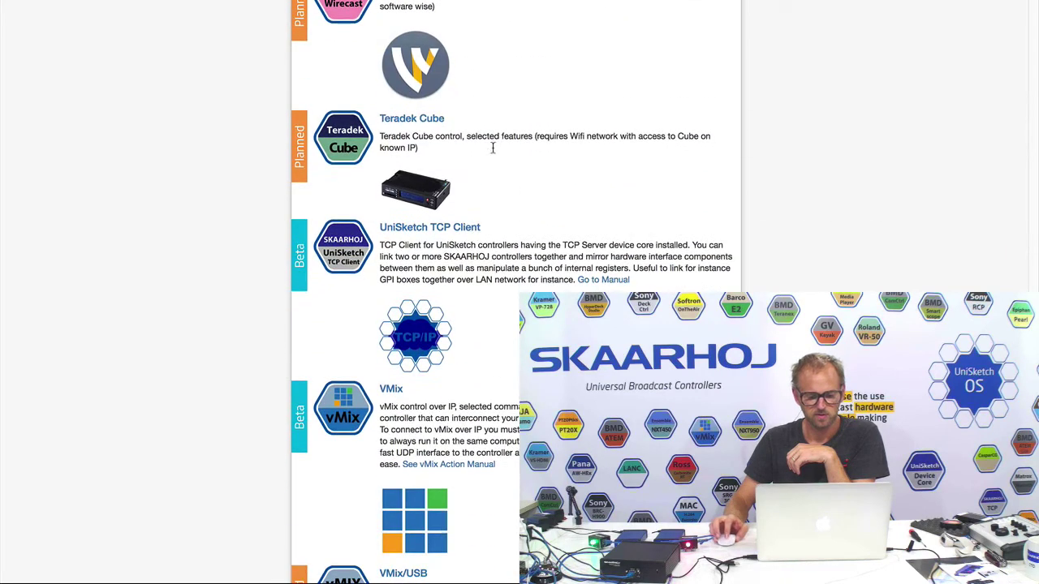
click(430, 228)
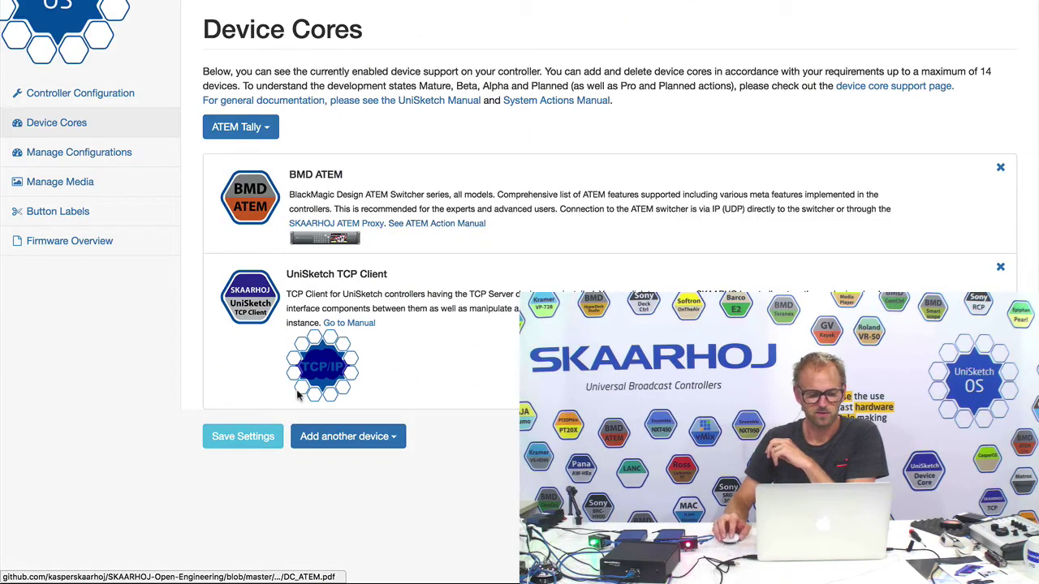
click(249, 439)
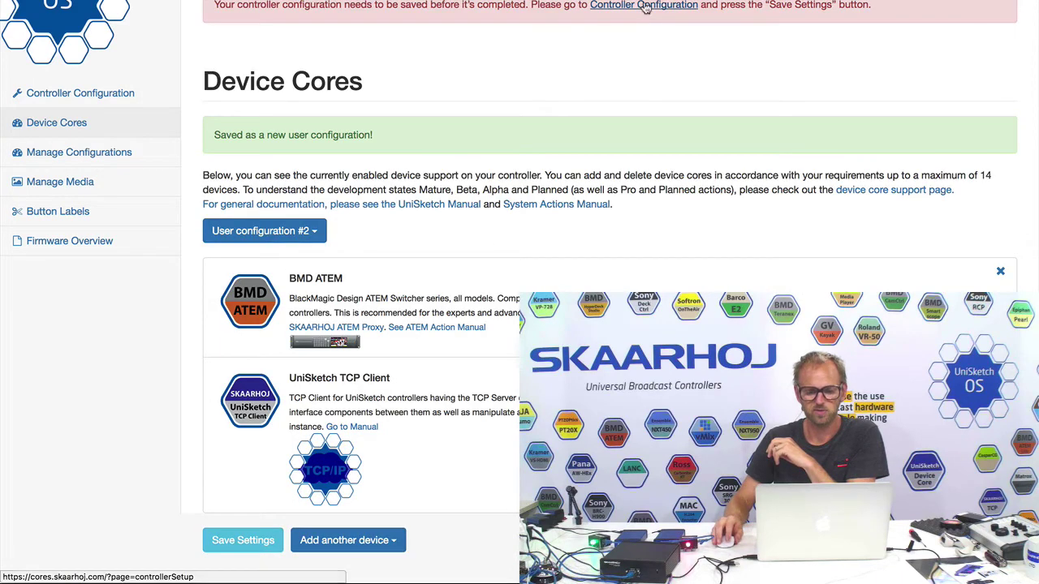
click(645, 7)
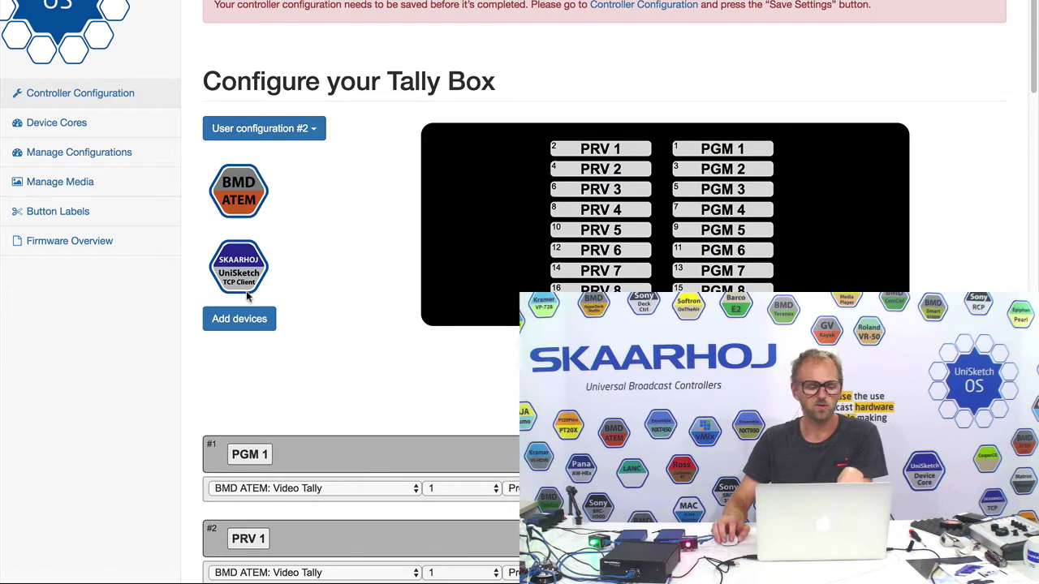
mouse_move(215, 280)
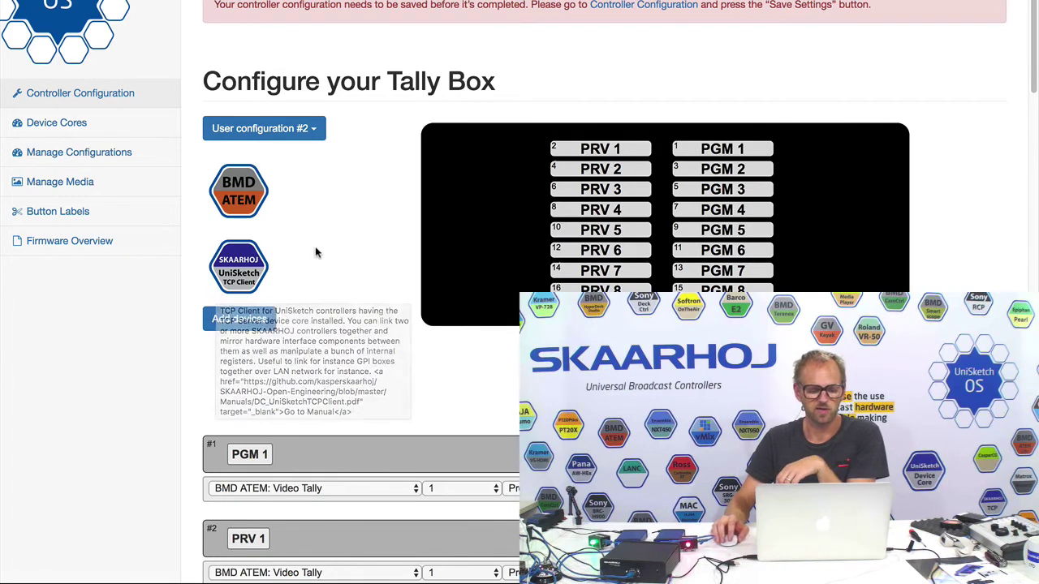
mouse_move(234, 261)
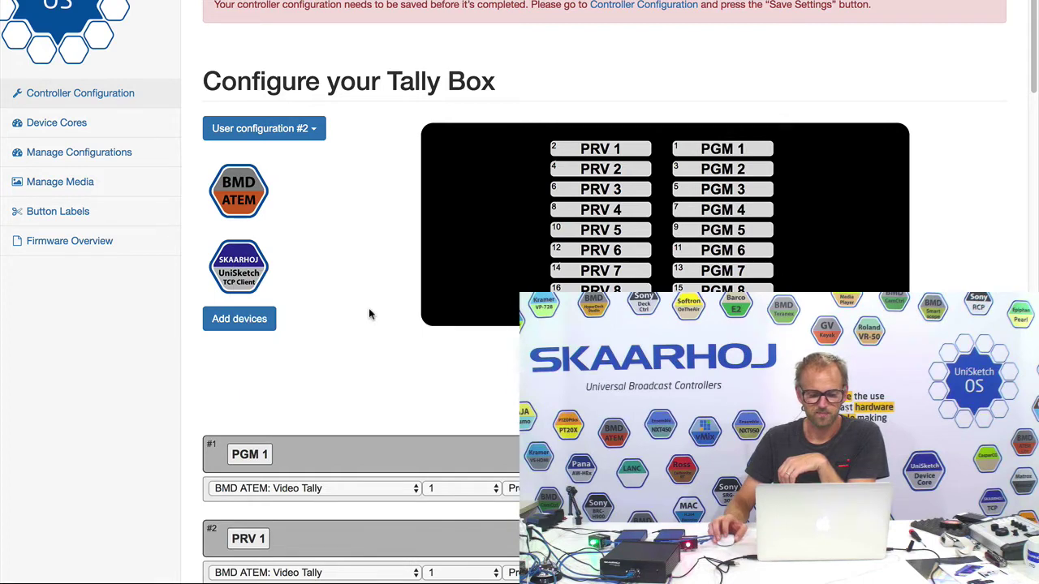
click(71, 124)
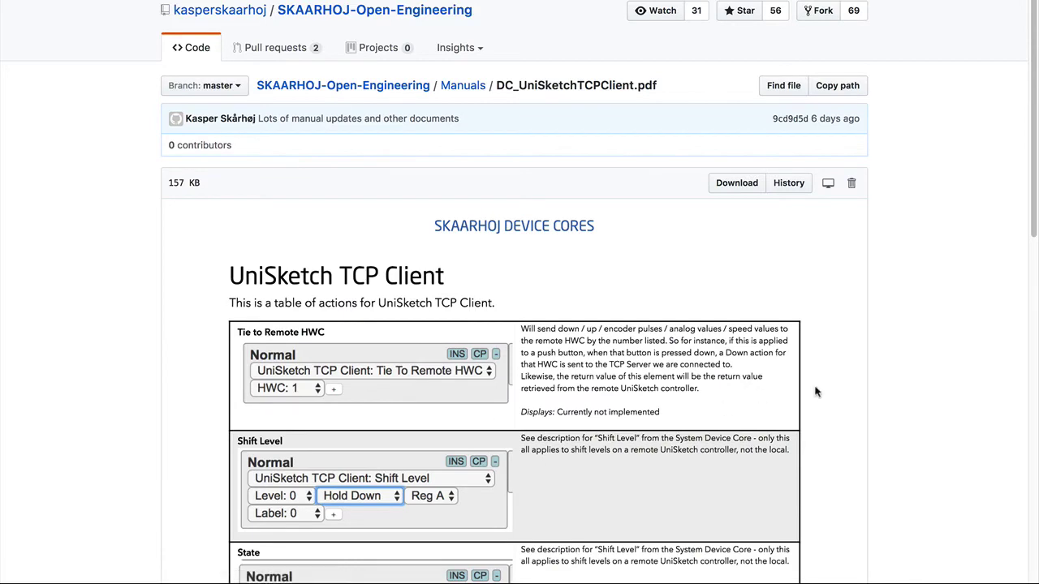
Scroll through the manual's UniSketch TCP Client action table to read the Flags description.
scroll(905, 455, down, 5)
scroll(907, 460, down, 1)
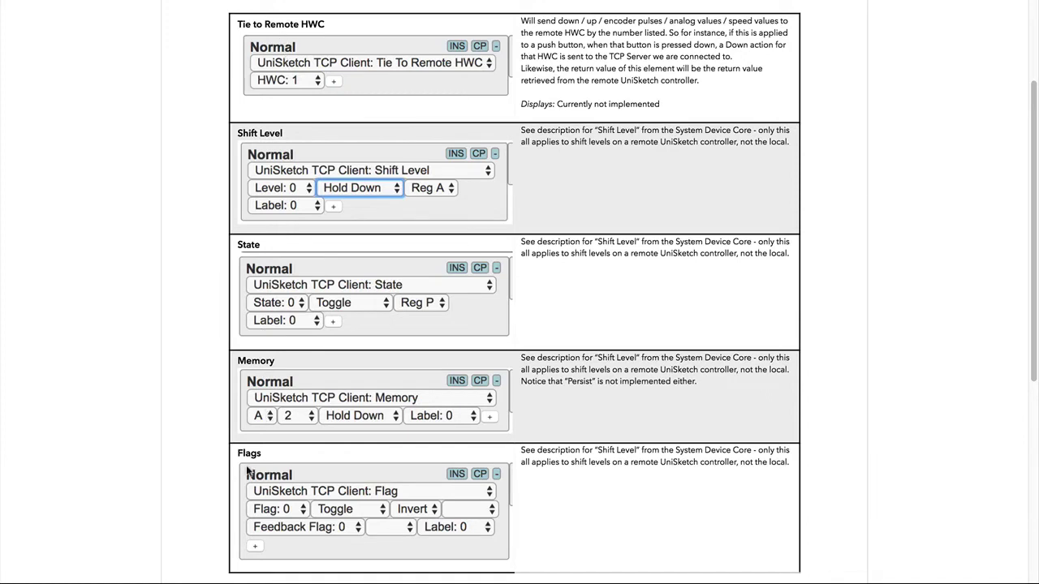
scroll(605, 491, down, 4)
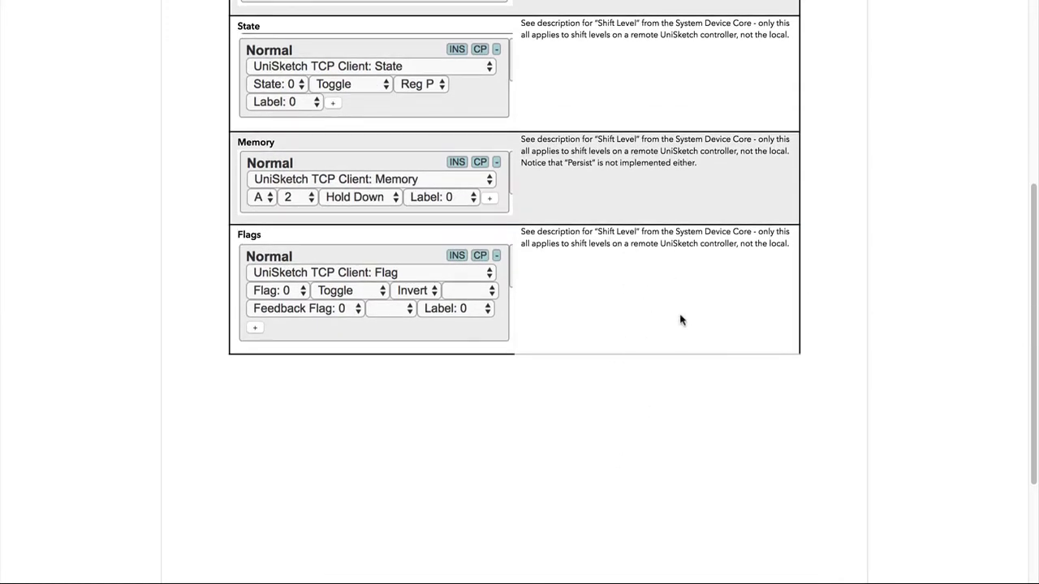
scroll(679, 319, up, 5)
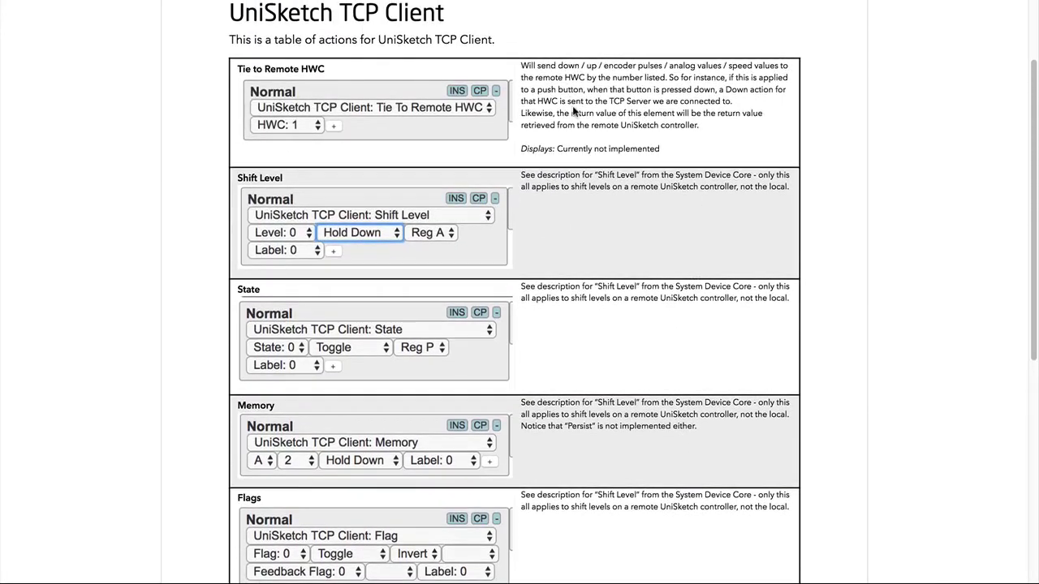
scroll(572, 110, up, 3)
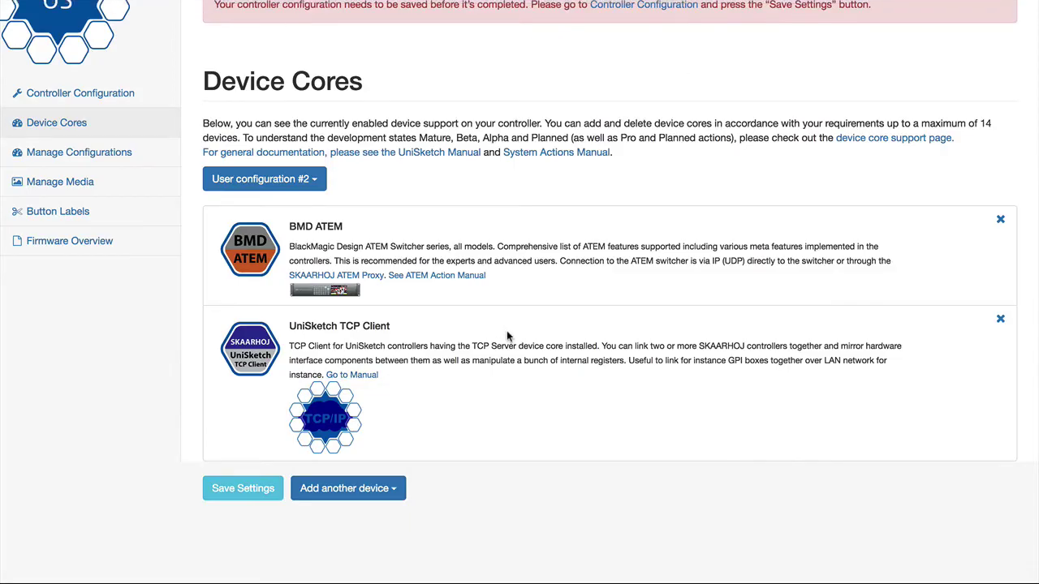
Open the Tally Box controller configuration and bring the PGM 1 and PRV 1 rows into view.
click(623, 6)
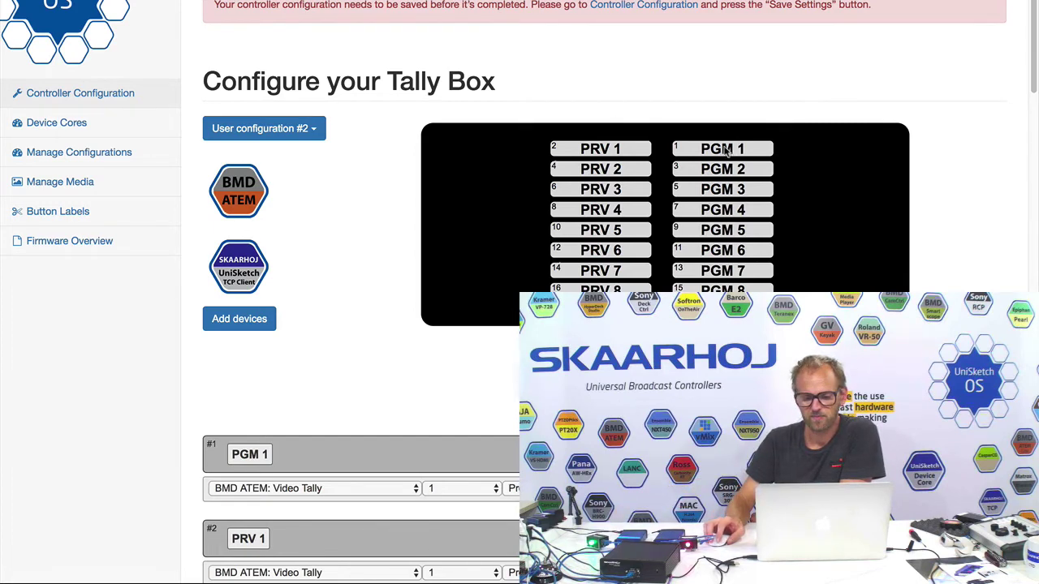
scroll(725, 150, down, 6)
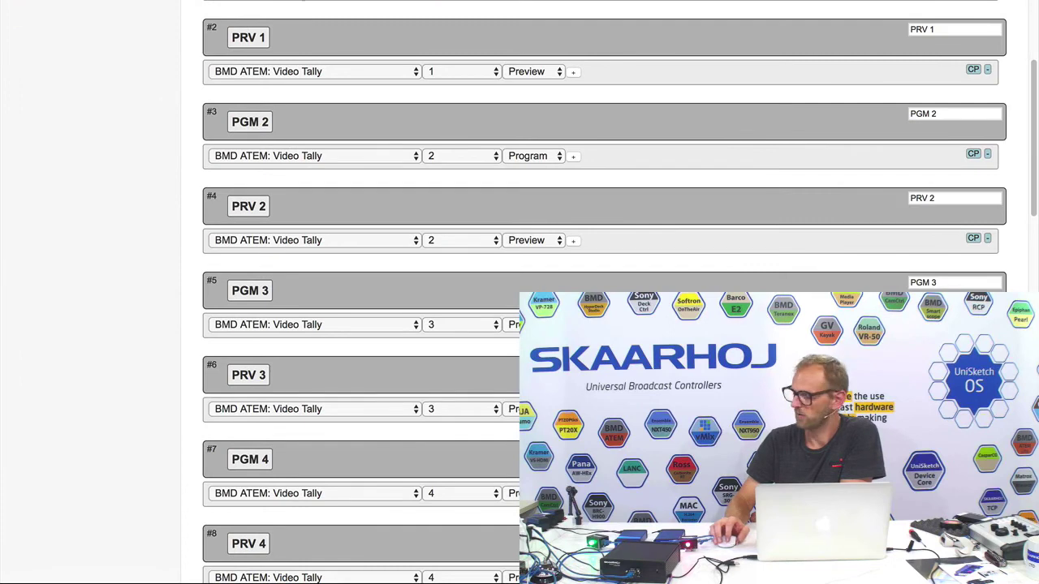
scroll(298, 53, up, 2)
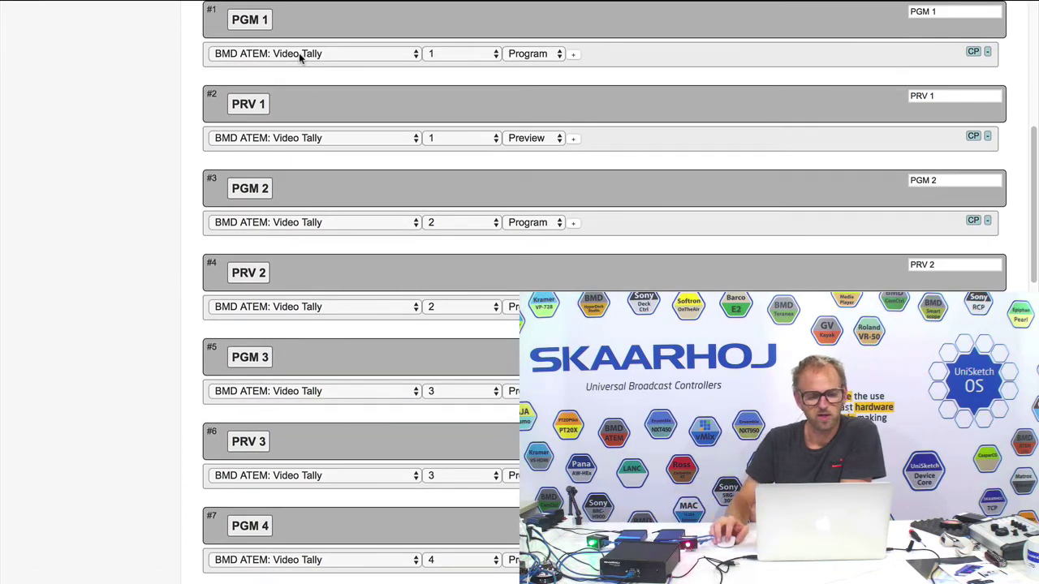
Set PGM 1 to UniSketch TCP Client: Flag, copy it to PRV 1, and set PRV 1's feedback flag to 1.
click(299, 53)
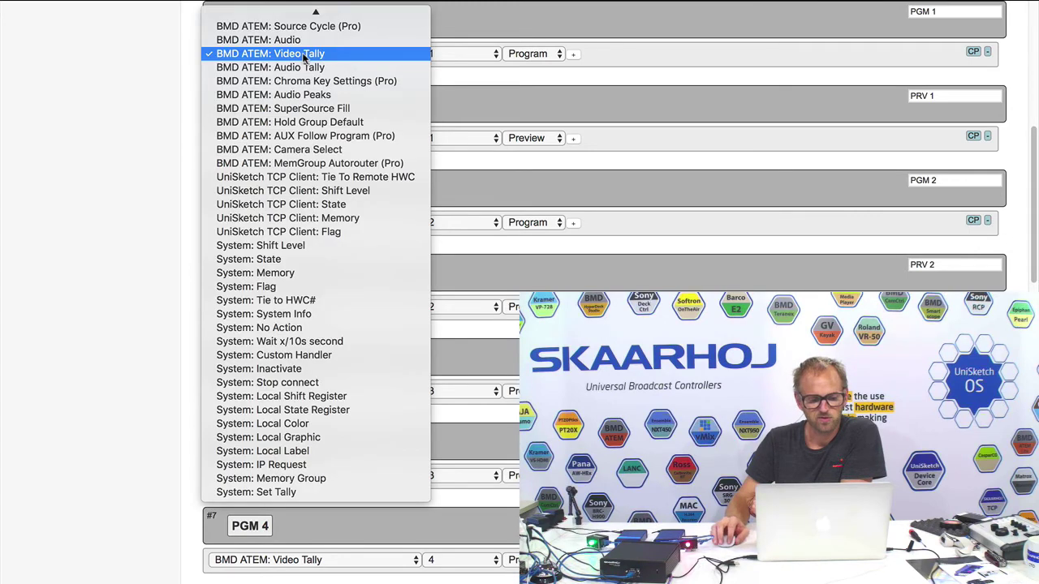
click(342, 232)
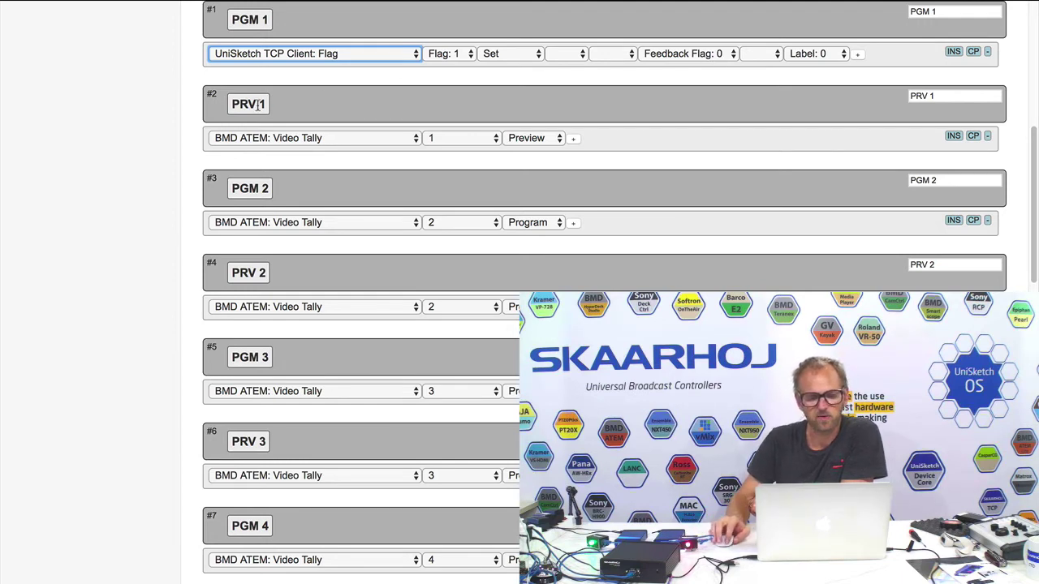
click(954, 138)
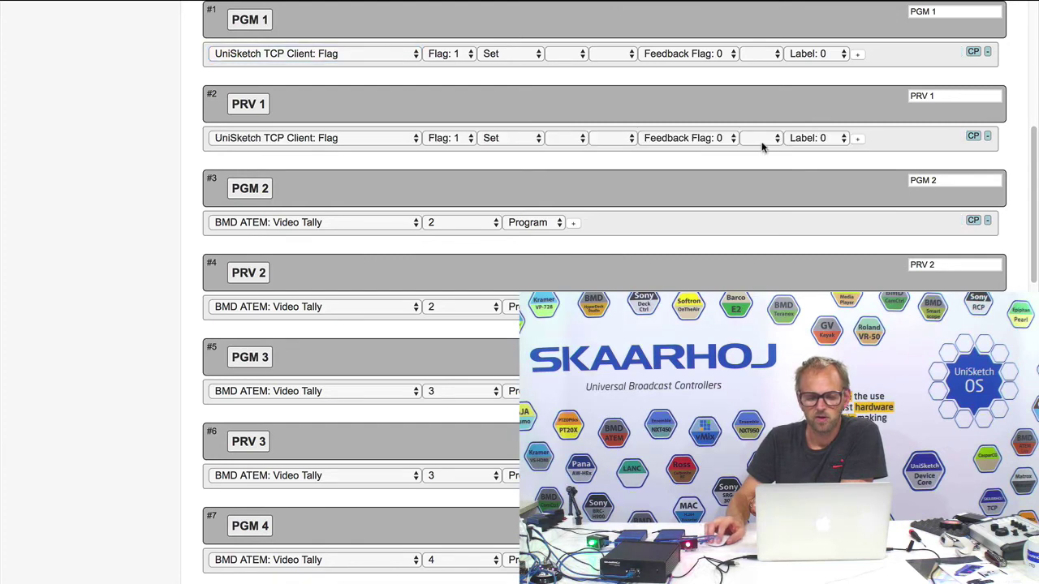
click(704, 139)
click(706, 153)
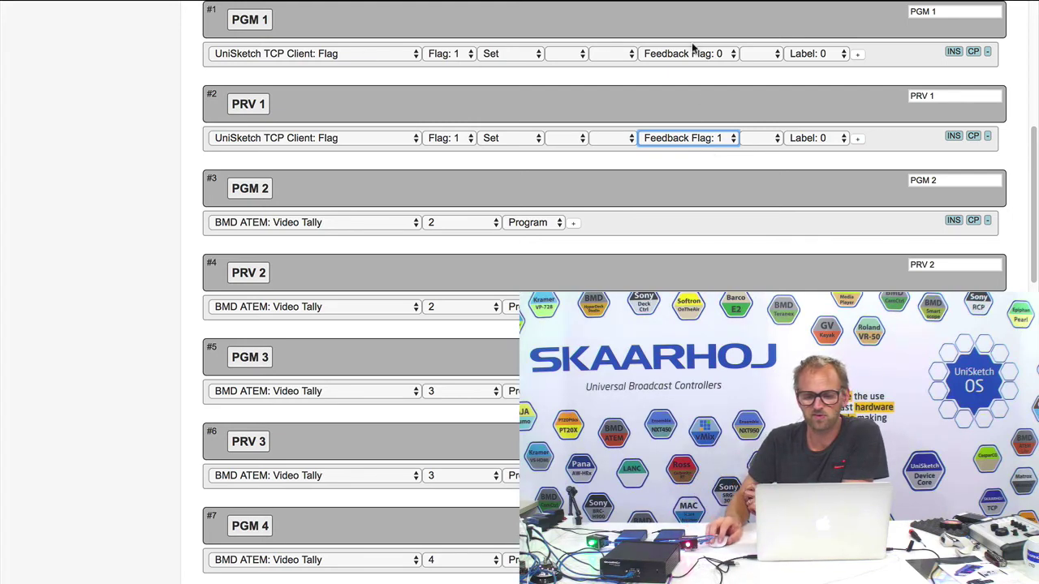
Enable the UniSketch TCP Client device and set its IP address to 192.168.10.63.
scroll(1032, 243, down, 2)
scroll(1032, 243, down, 20)
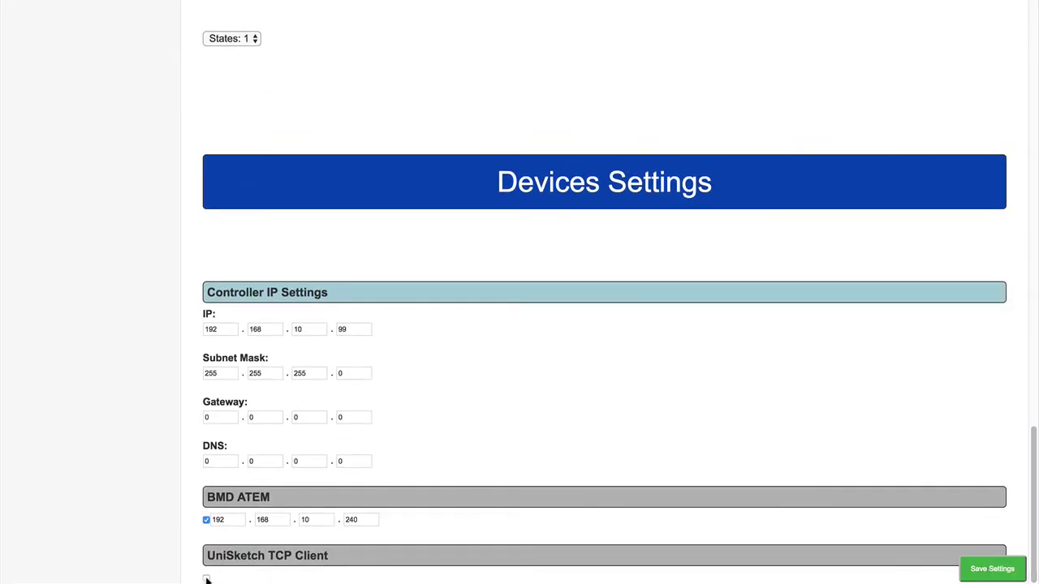
click(206, 579)
click(226, 577)
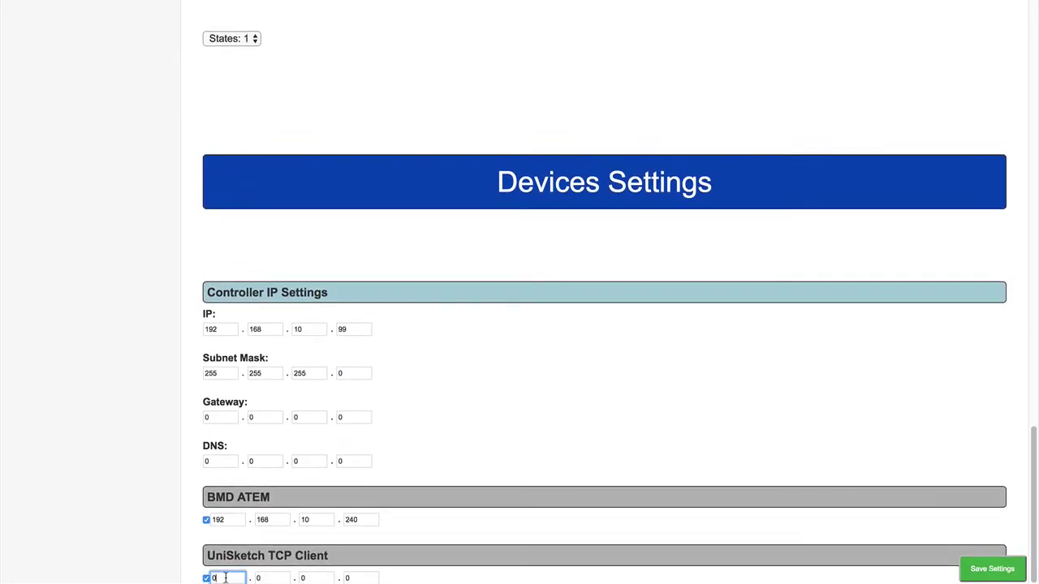
text(192)
key(Tab)
text(168)
key(Tab)
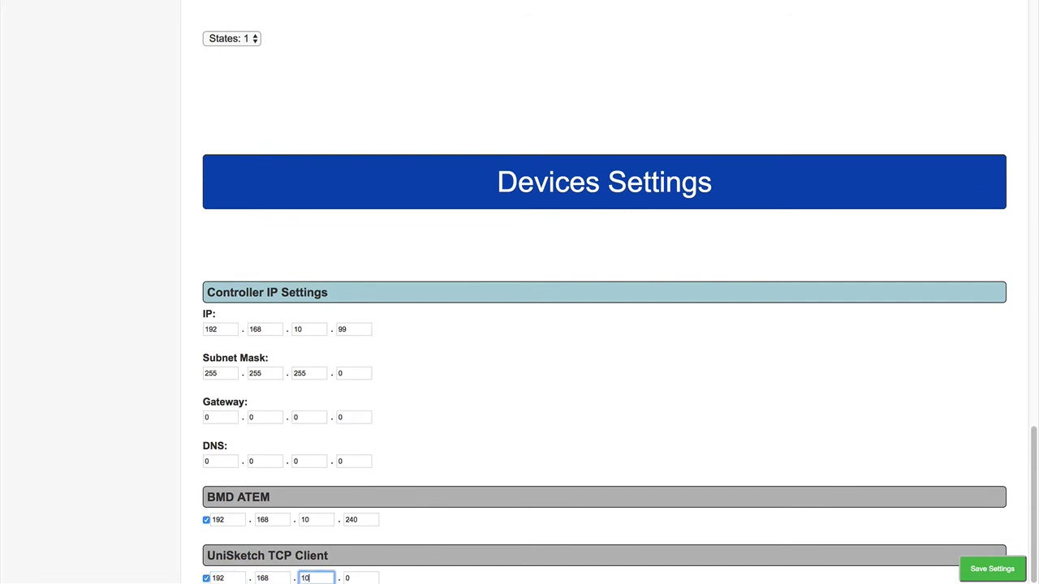
text(10)
key(Tab)
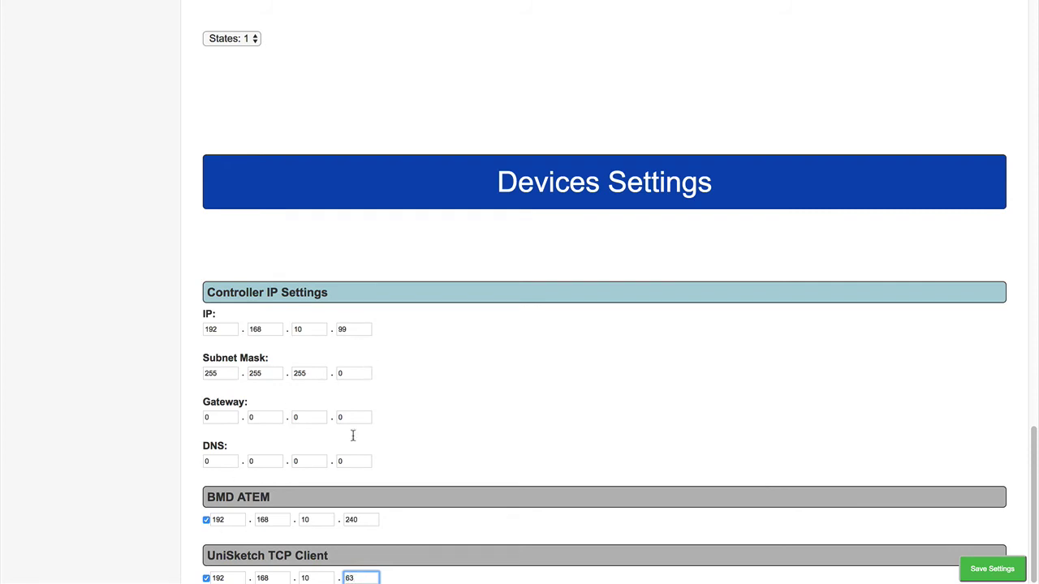
Change the ATEM IP address to 192.168.10.241 and save the configuration.
click(366, 519)
key(BackSpace)
text(1)
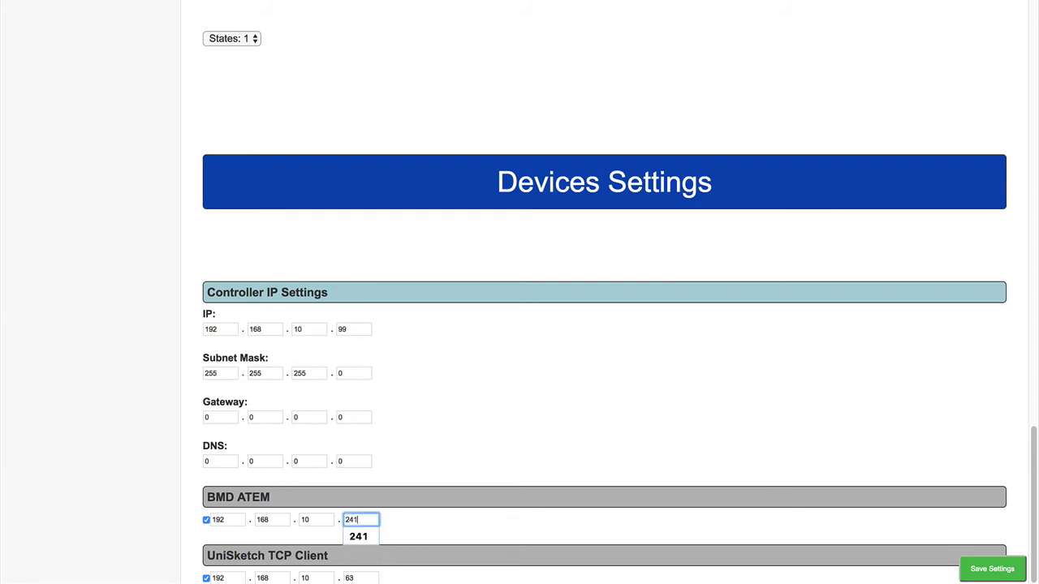
click(575, 490)
click(995, 570)
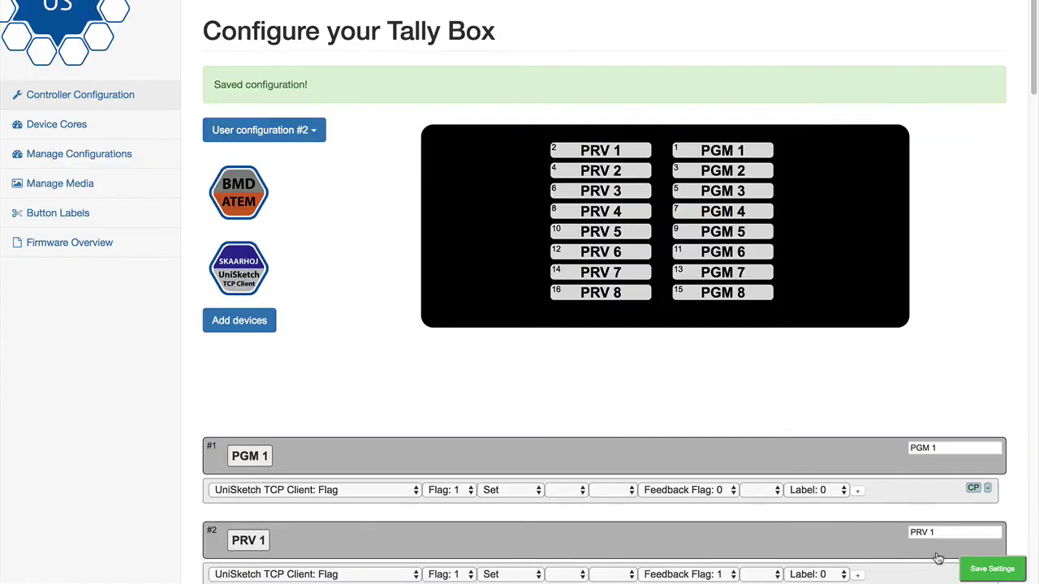
Flash the new firmware onto the Tally Box in SKAARHOJ Firmware Updater, then open the serial monitor.
key(super+Tab)
key(super+Tab)
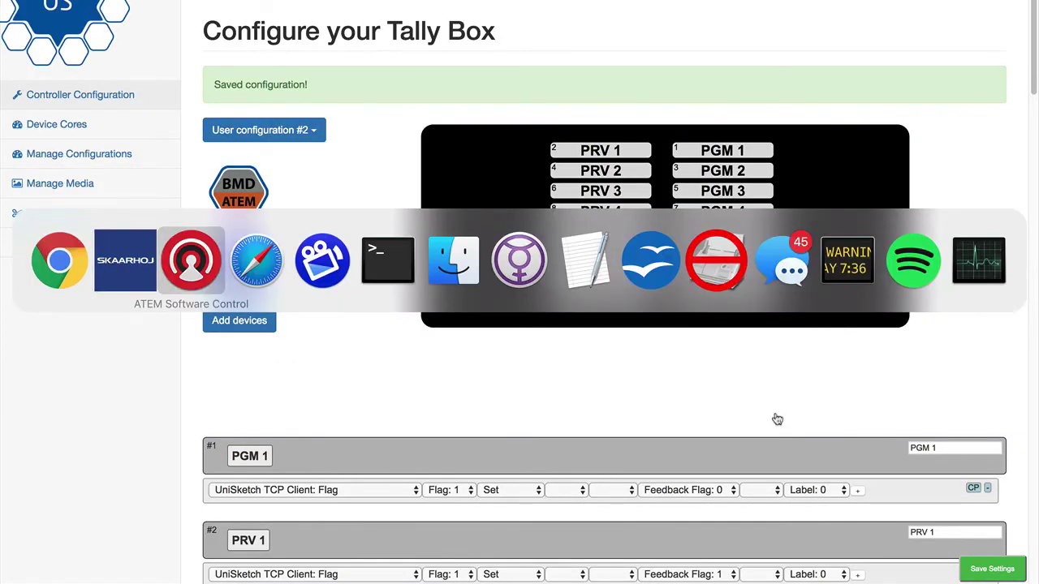
key(super+shift+Tab)
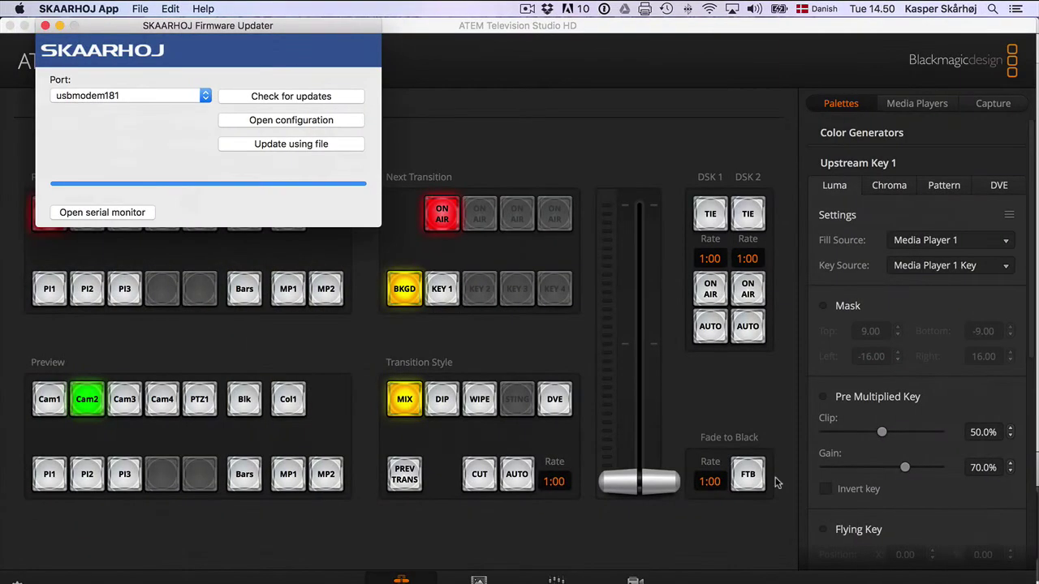
drag(226, 27, 203, 17)
click(300, 96)
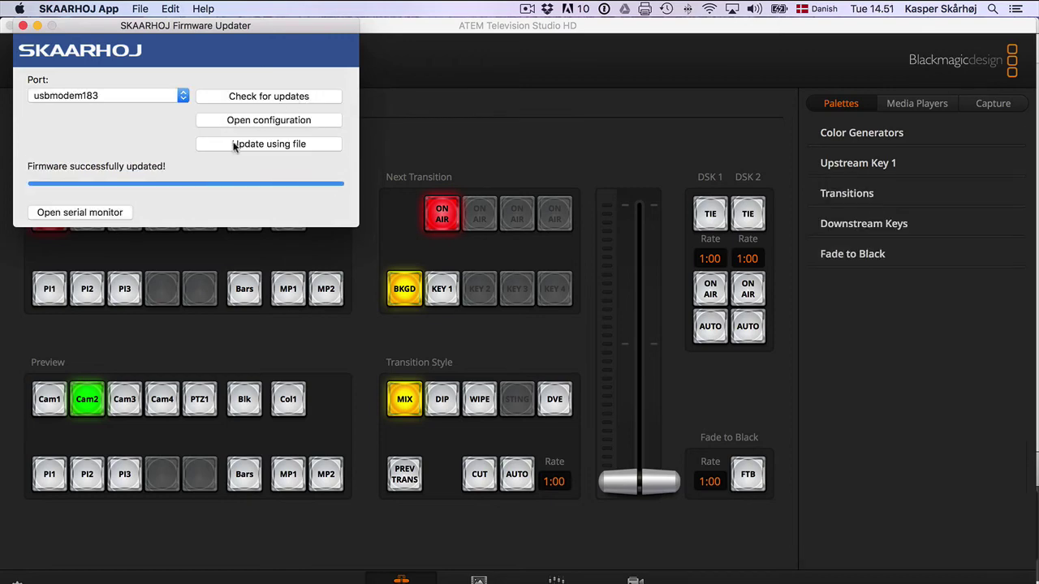
click(79, 211)
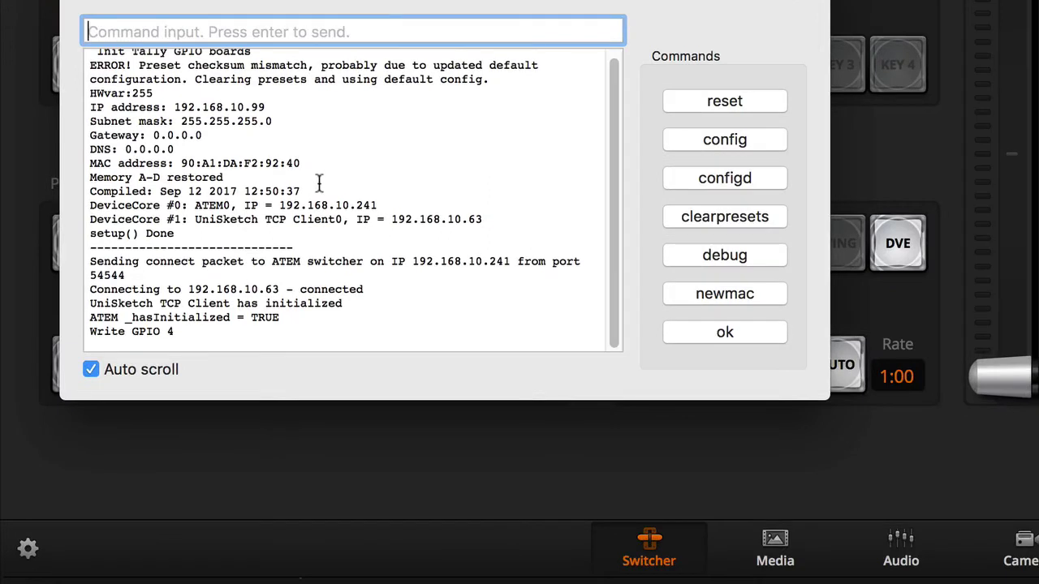
Check the serial log's ATEM address line, then return to ATEM Software Control's switcher page.
drag(111, 178, 437, 162)
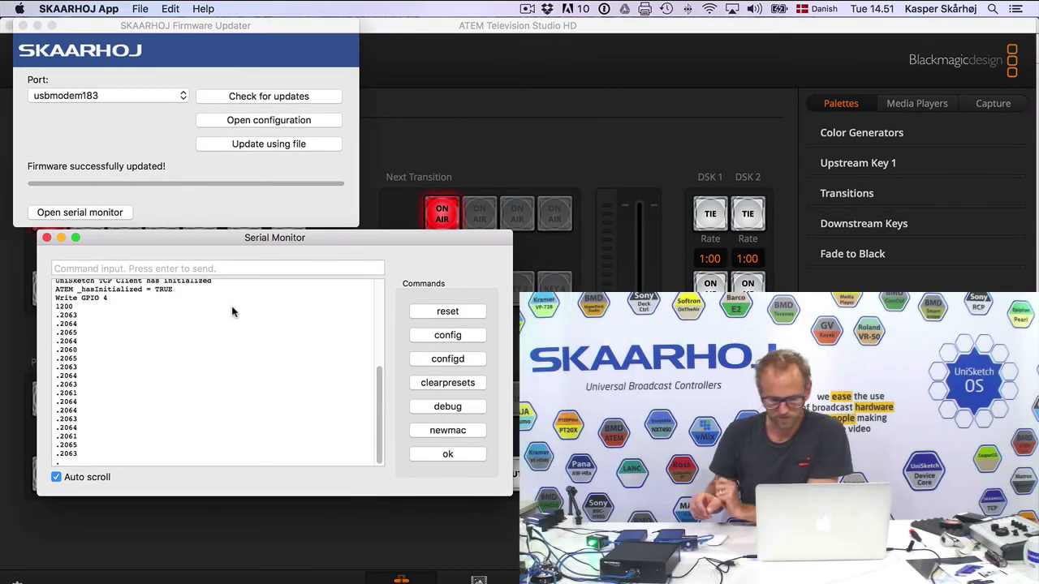
click(506, 87)
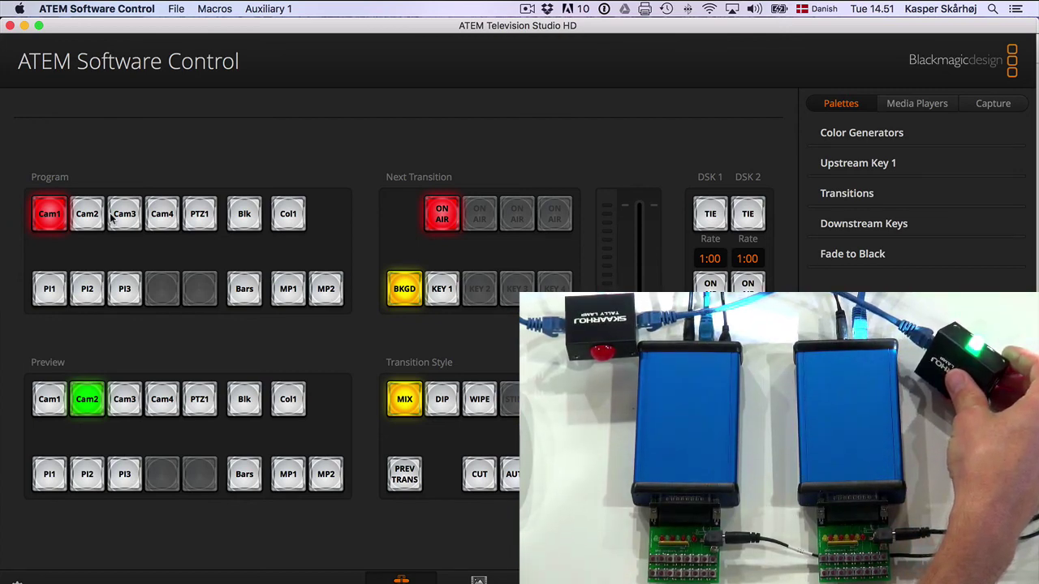
key(space)
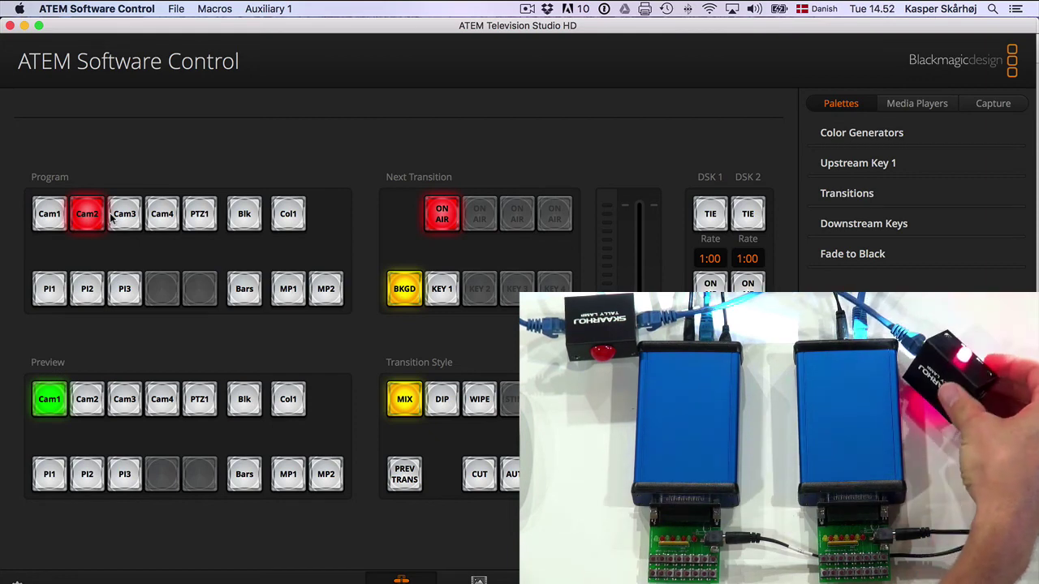
key(space)
key(space)
key(space)
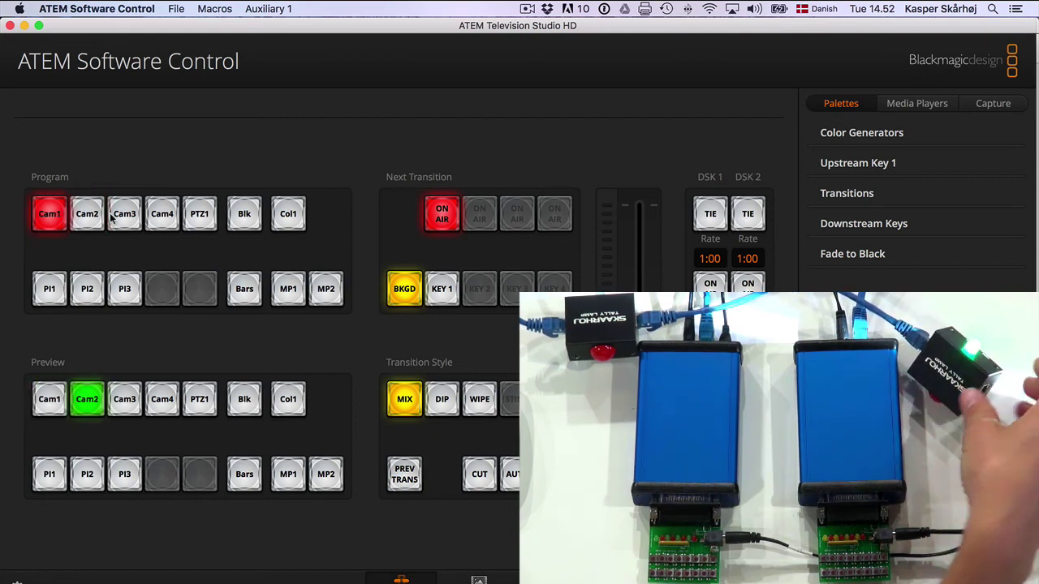